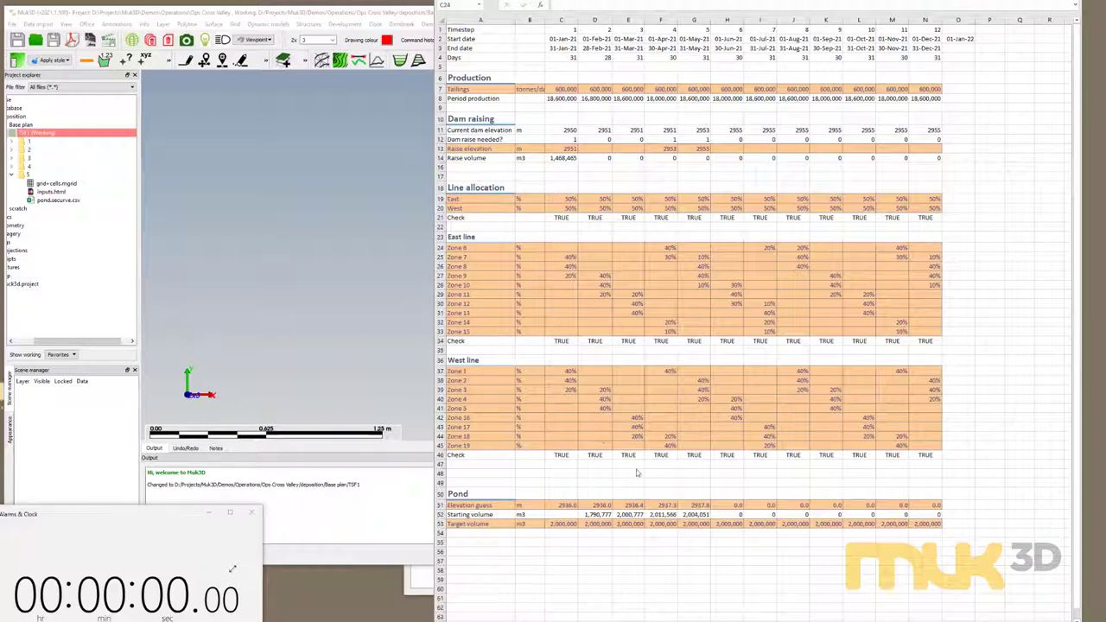
Expand the base and stm folders in Muk3D's Project explorer to show the terrain files.
click(558, 95)
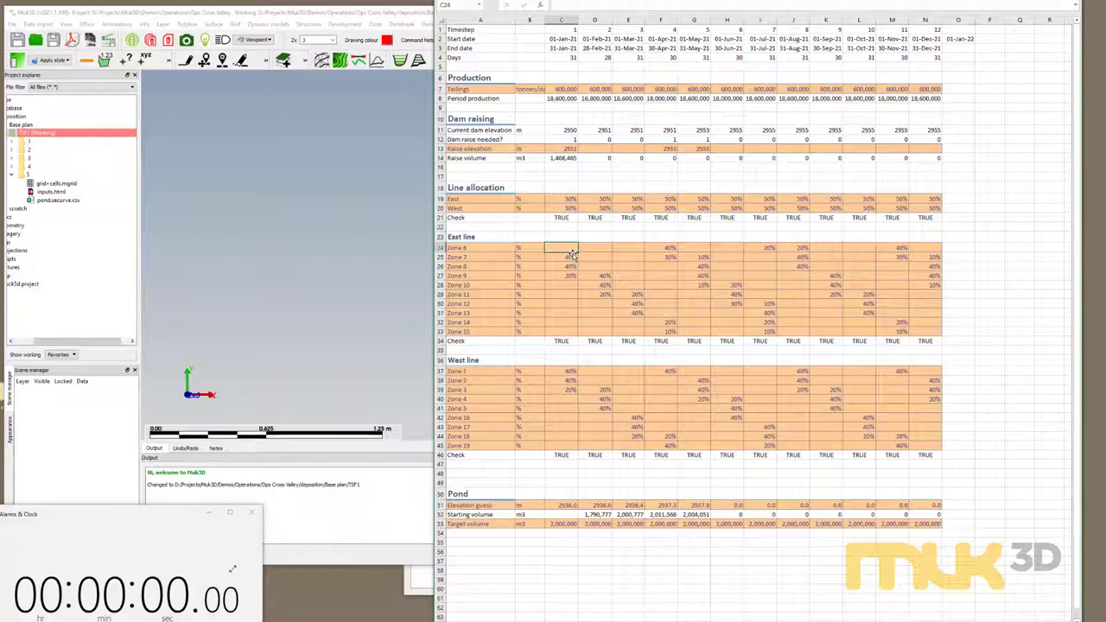
click(38, 342)
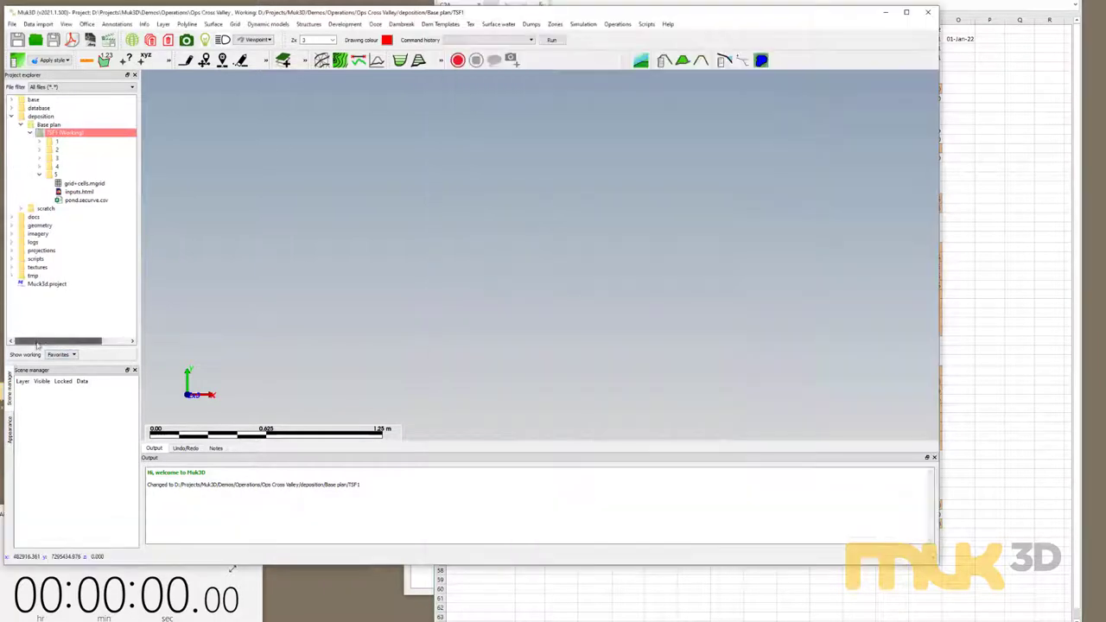
click(13, 100)
click(21, 115)
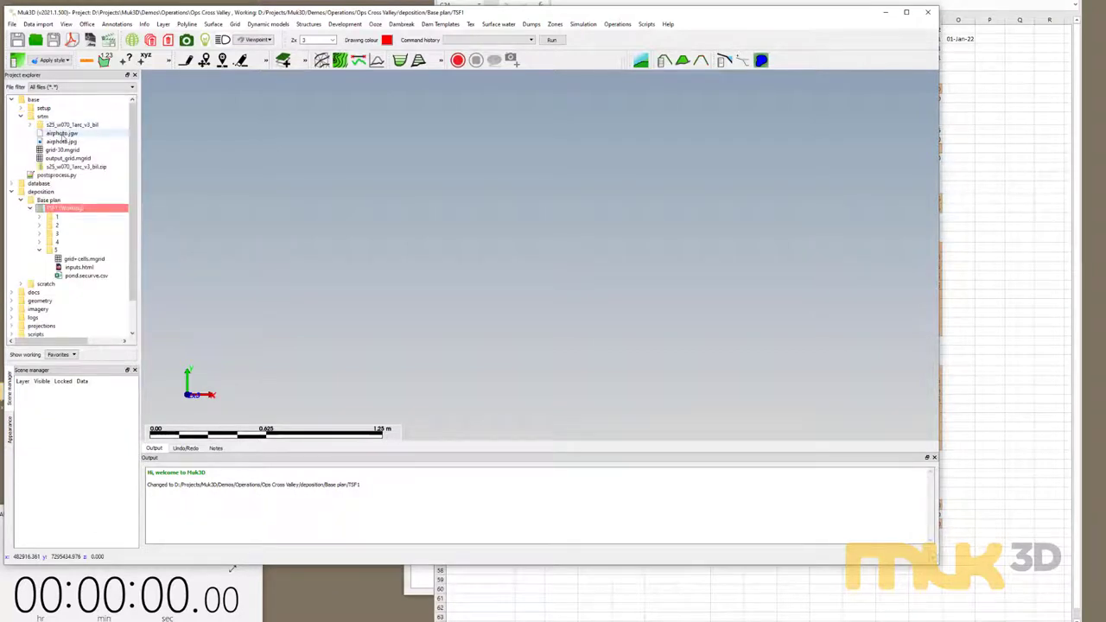
Preview grid-30 with airphoto.jgw draped in a low oblique view, then clear the 3D view.
drag(62, 151, 646, 186)
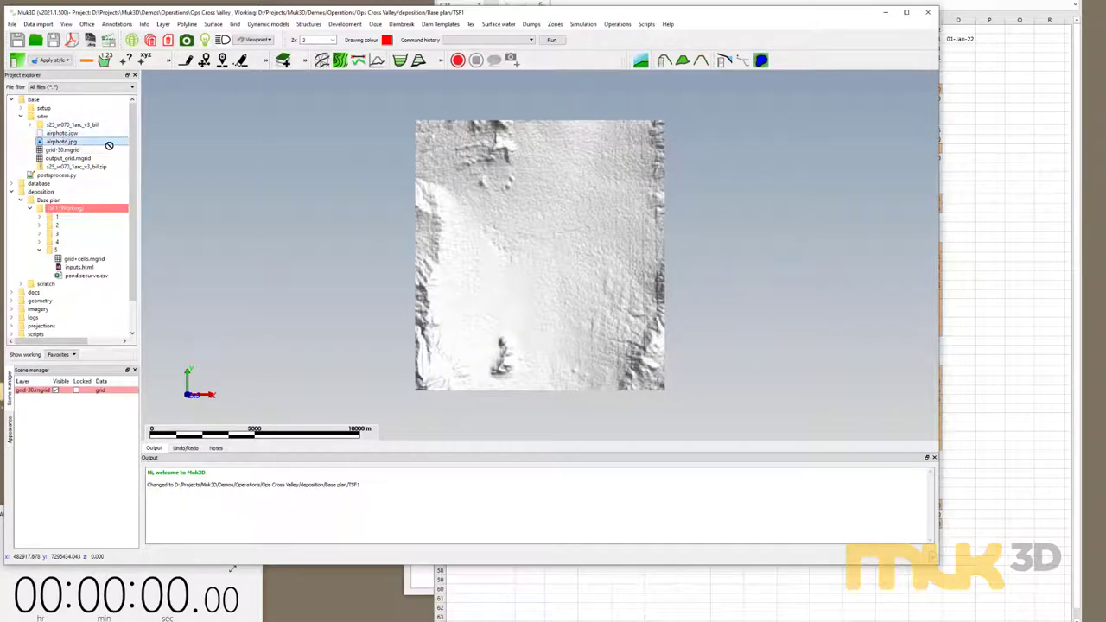
drag(64, 133, 567, 242)
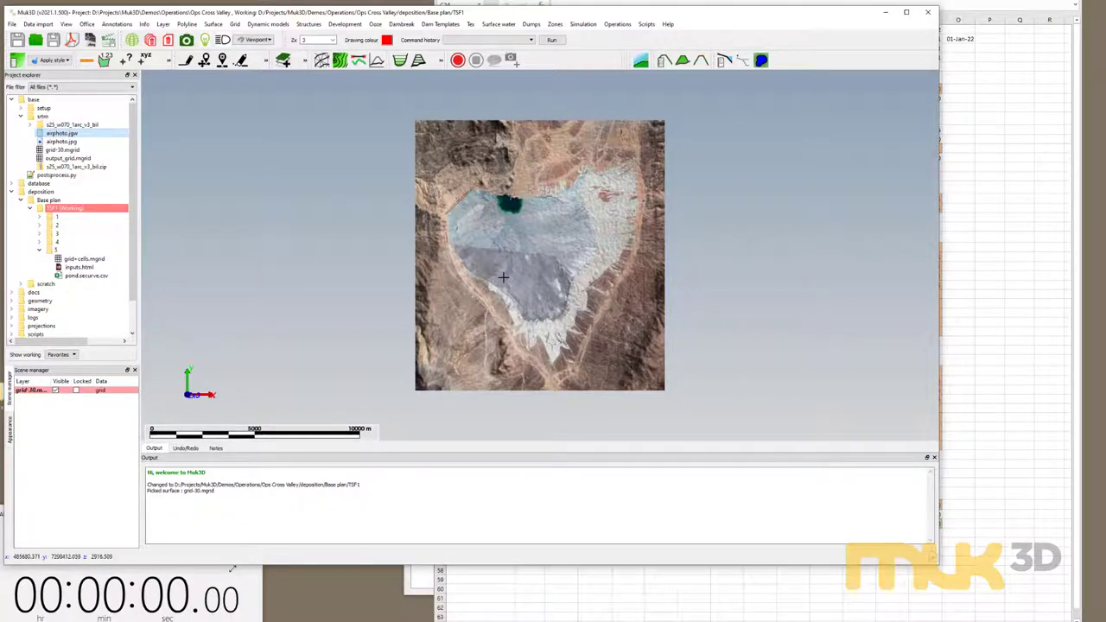
drag(525, 229, 462, 354)
scroll(574, 329, up, 3)
scroll(574, 329, up, 2)
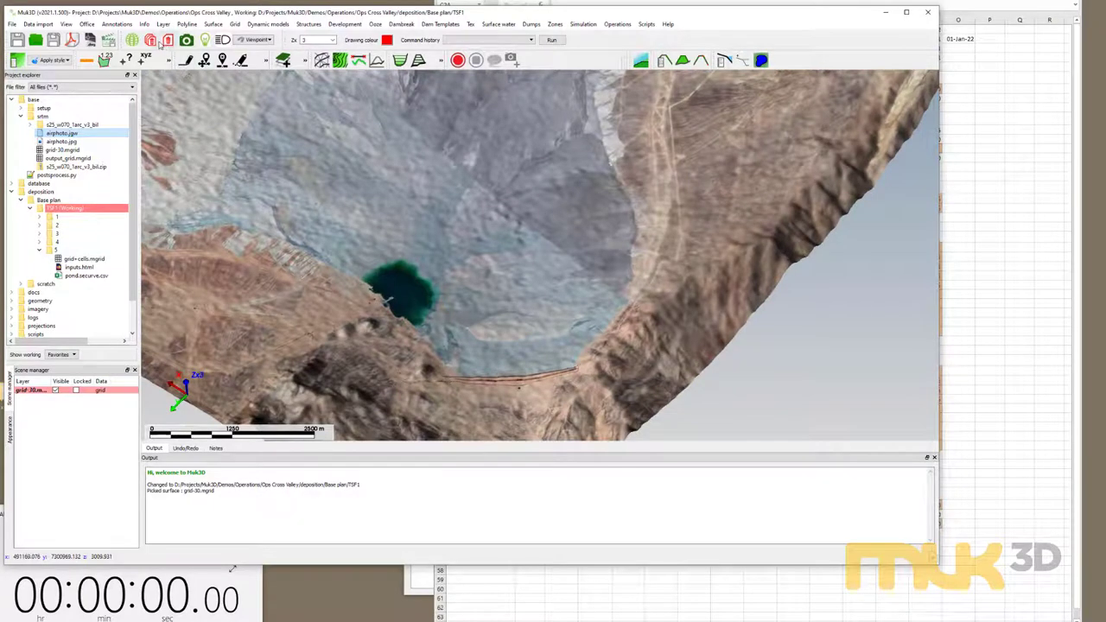
click(167, 40)
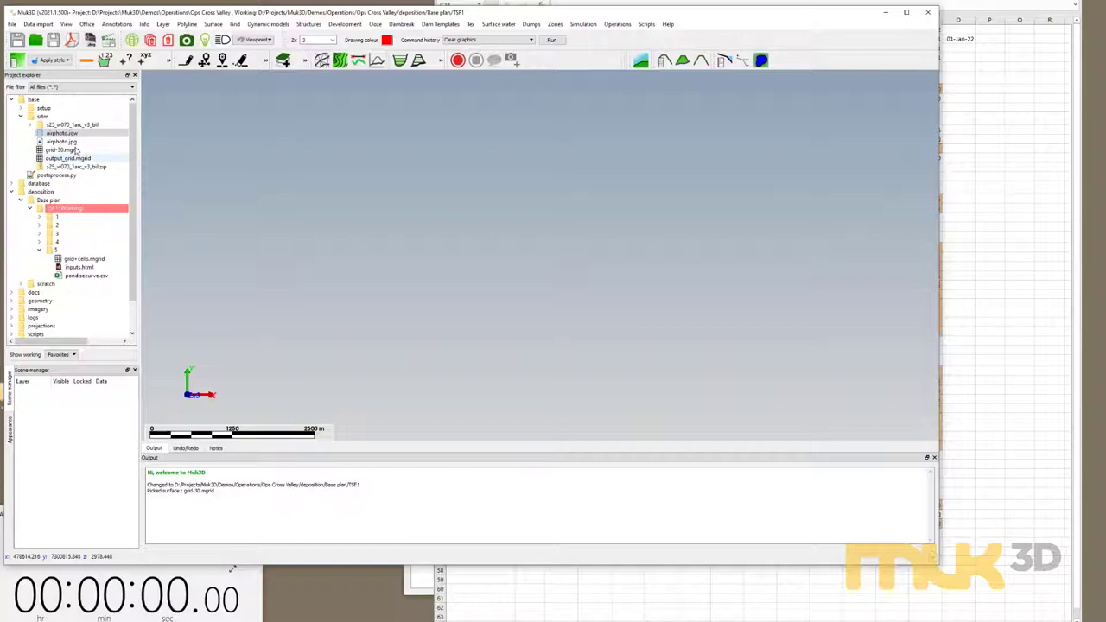
Load output_grid.mgrid and drape airphoto.jgw over it.
drag(69, 158, 459, 234)
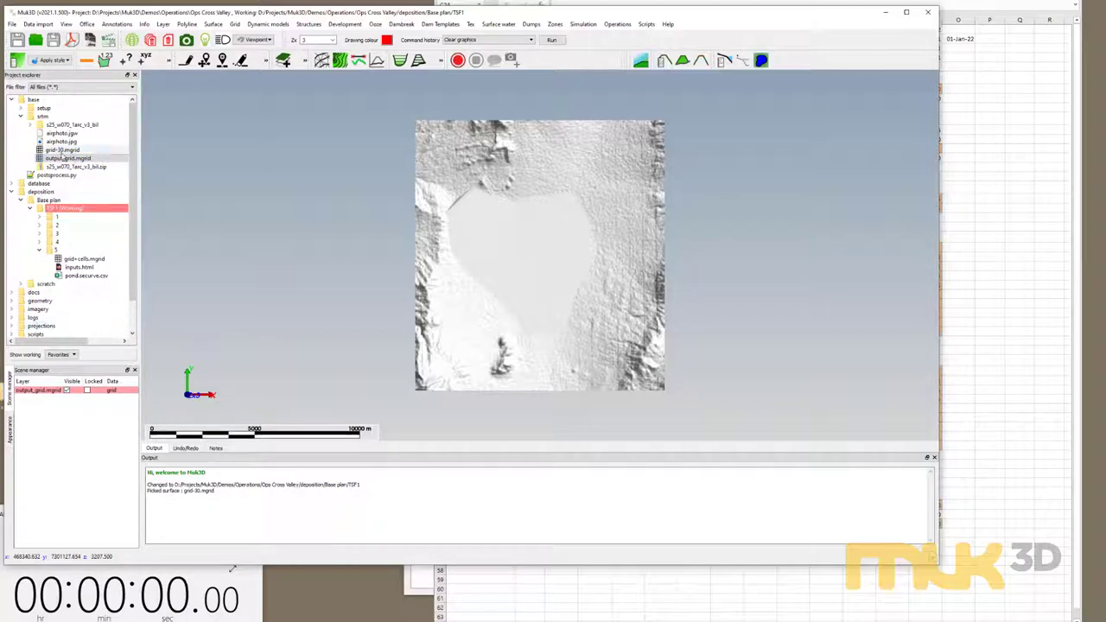
drag(62, 133, 507, 234)
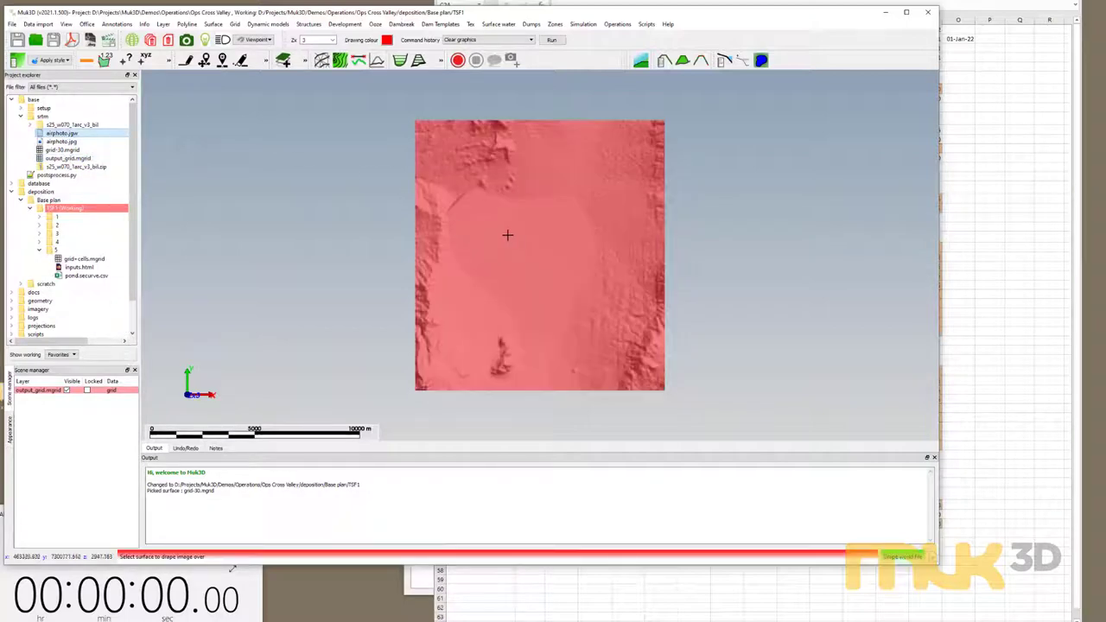
click(507, 234)
scroll(458, 231, up, 5)
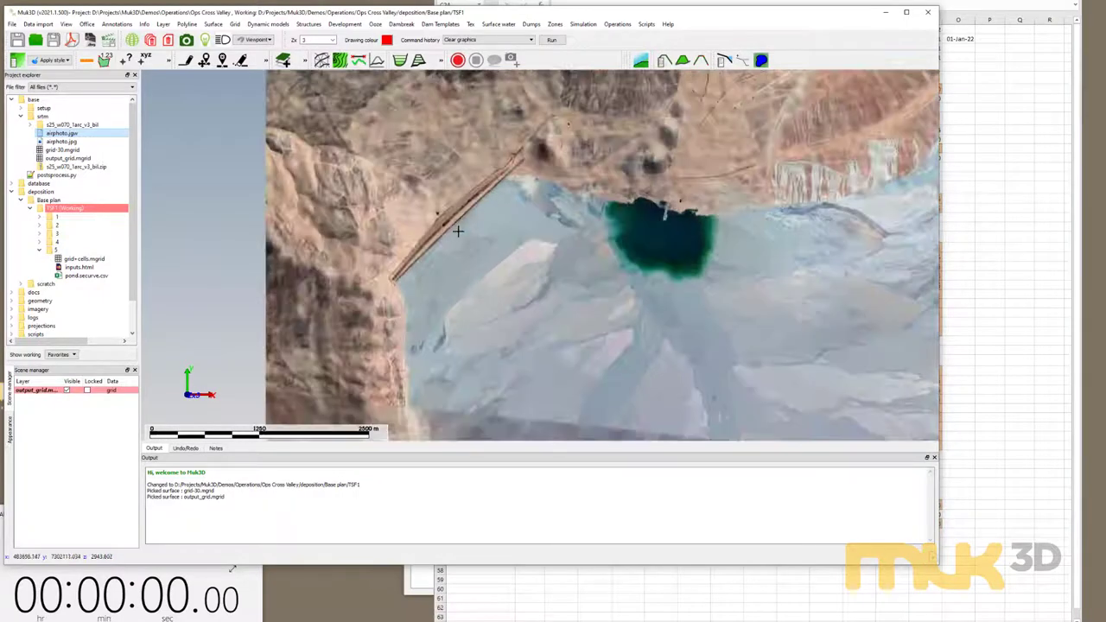
scroll(592, 286, down, 4)
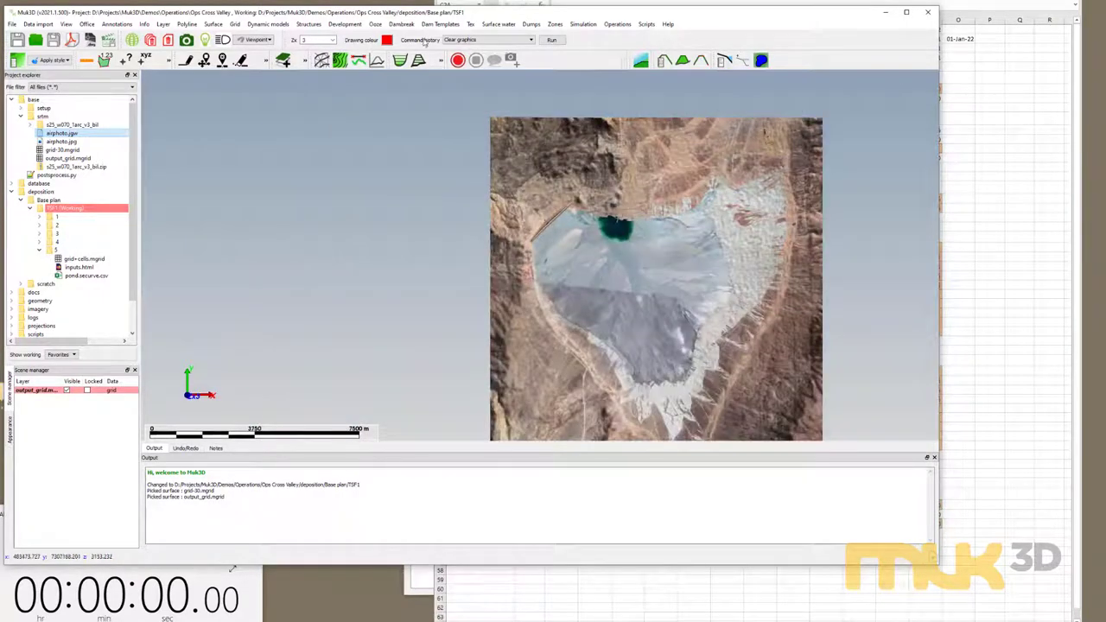
Generate contours with Ooze > Contour tailings surface, view them obliquely, then return to Excel.
click(375, 23)
click(420, 248)
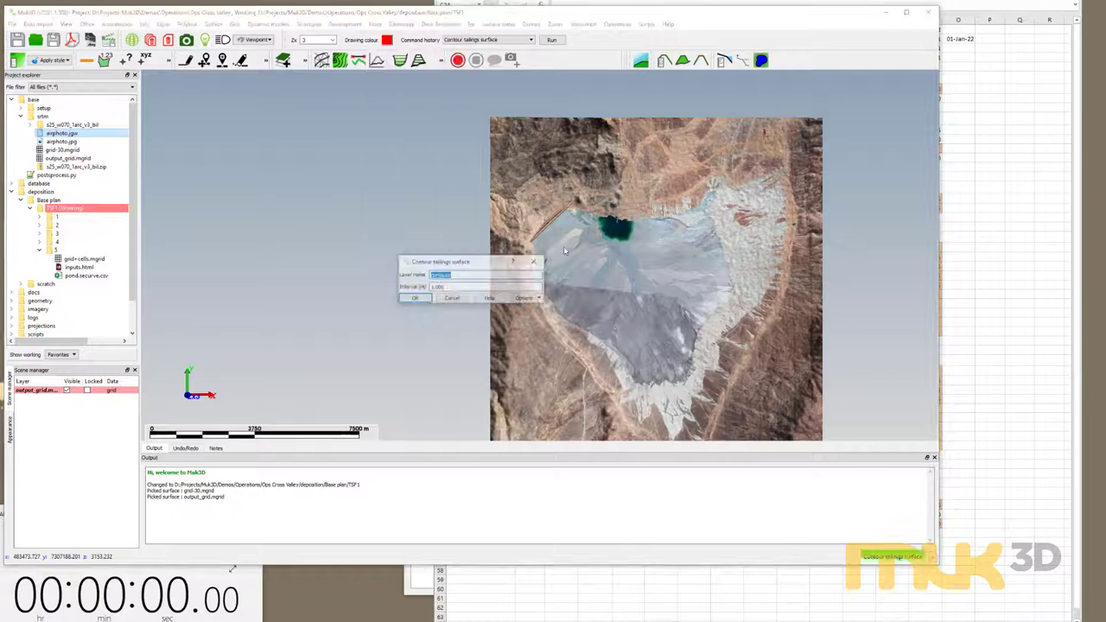
key(Return)
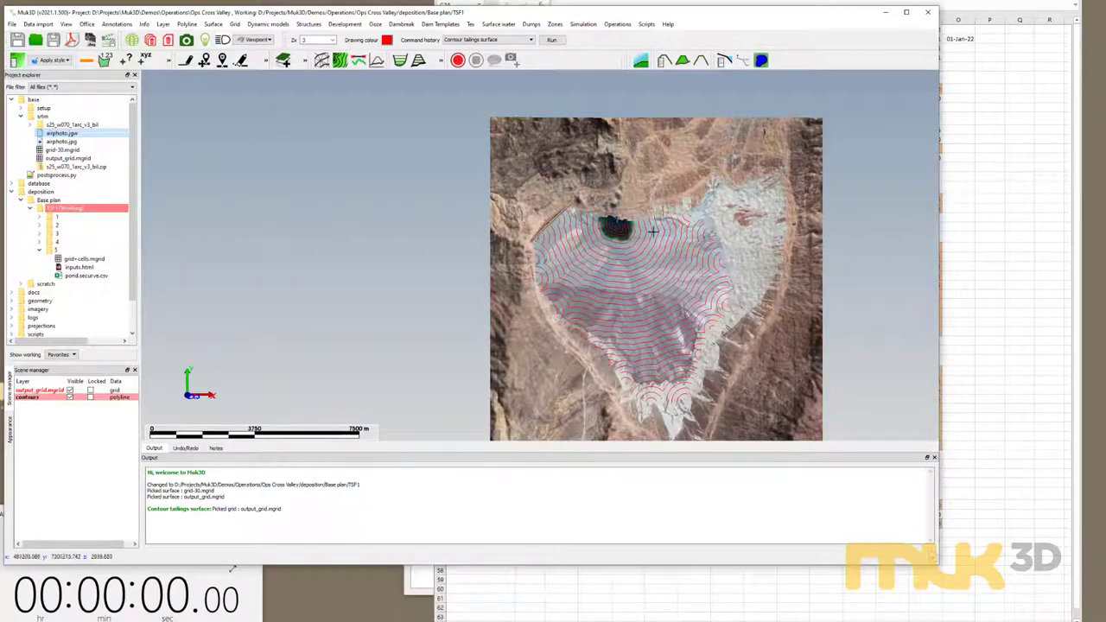
drag(653, 231, 788, 309)
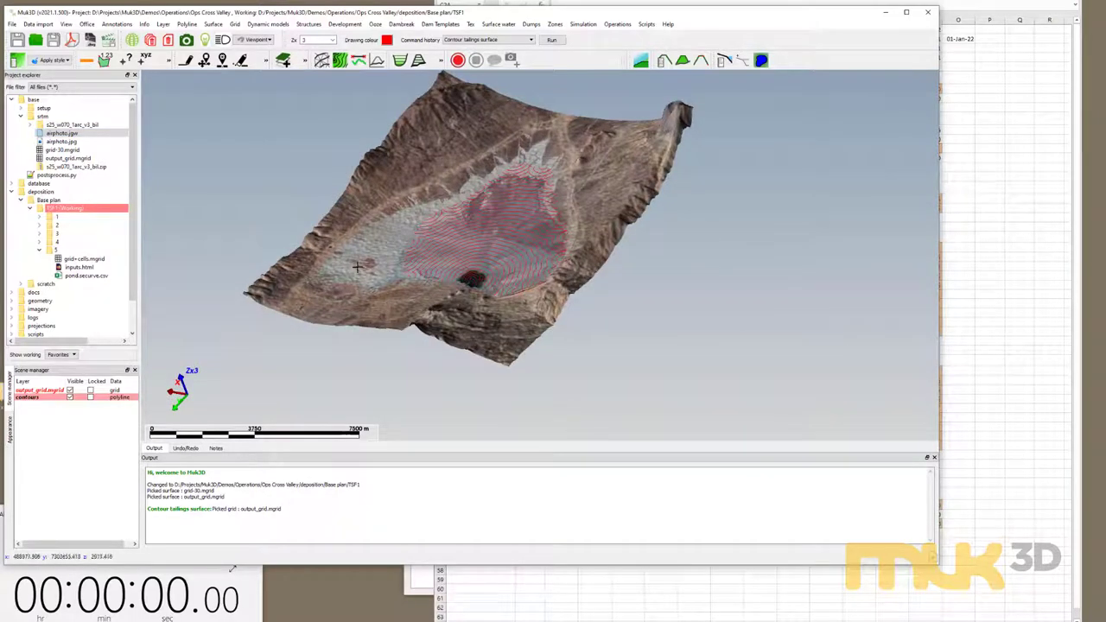
click(611, 588)
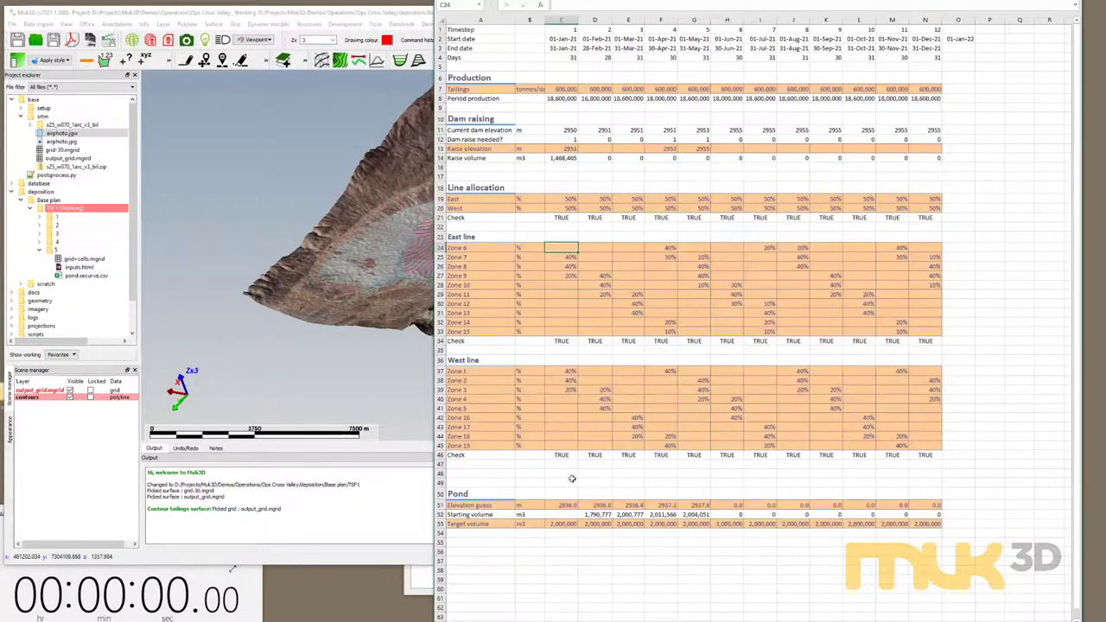
Review the East allocation in C19, month 1 zone percentages C24:C33 and elevation guess C51.
click(568, 199)
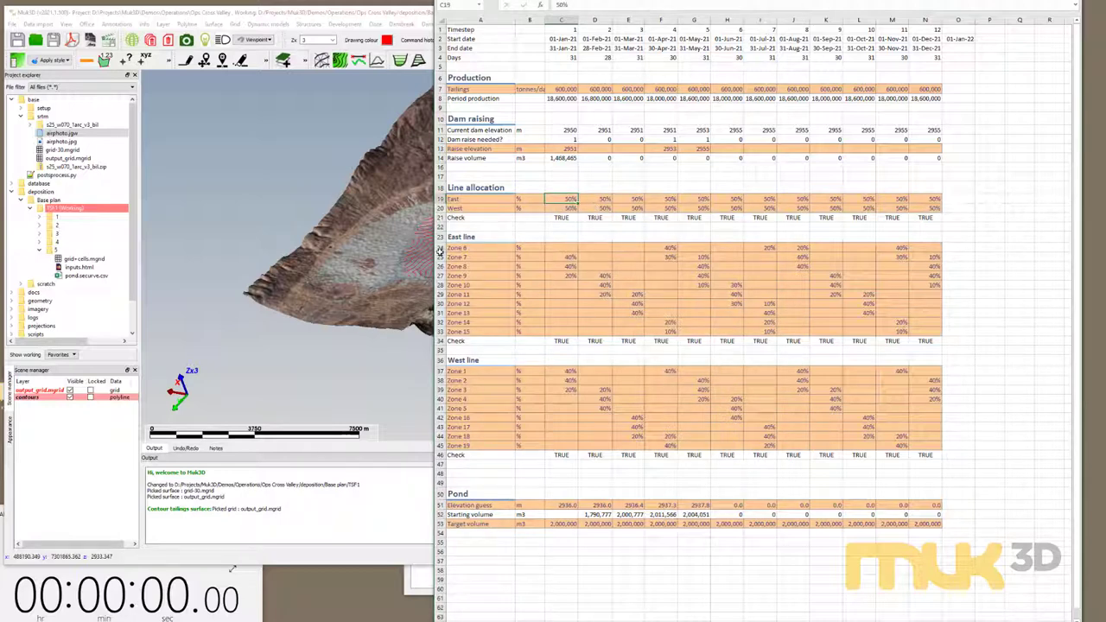
click(280, 291)
key(t)
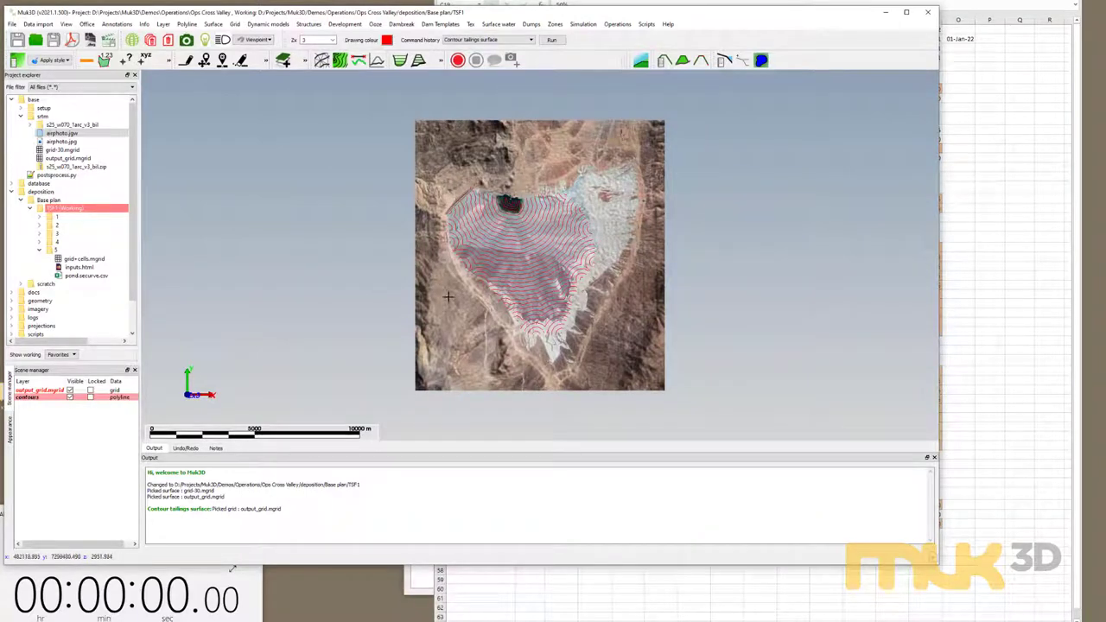
click(985, 392)
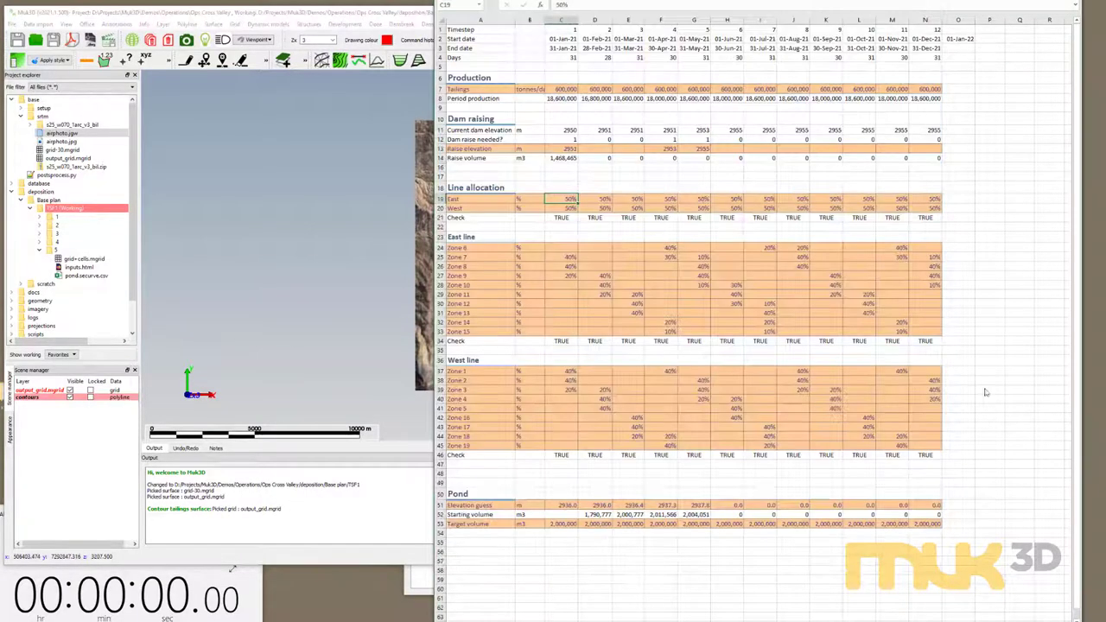
click(560, 248)
drag(560, 248, 561, 330)
click(568, 265)
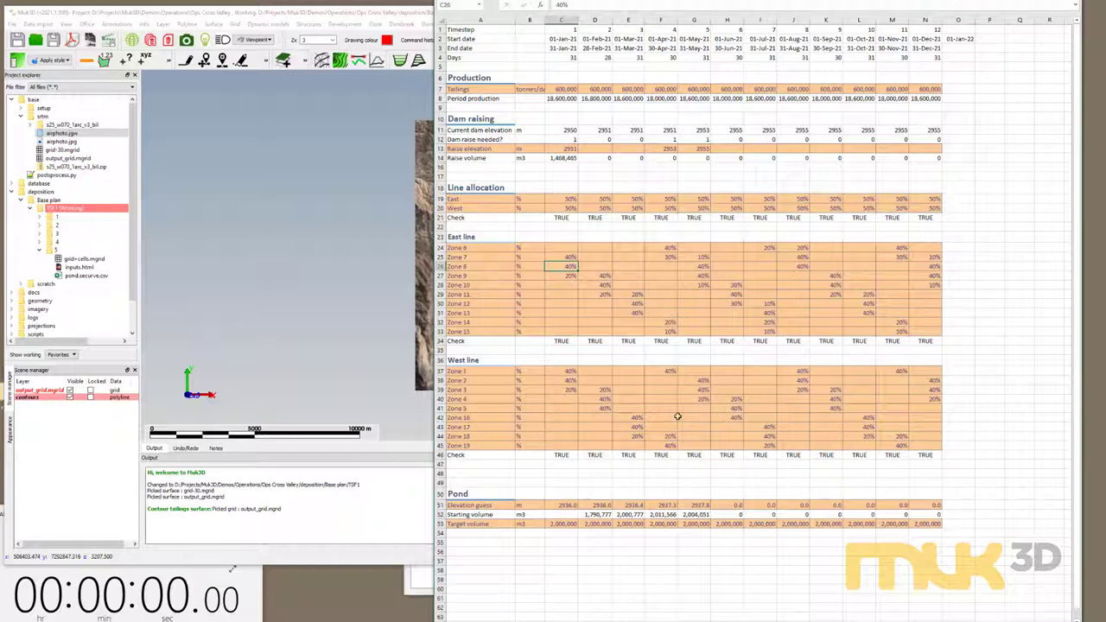
click(559, 507)
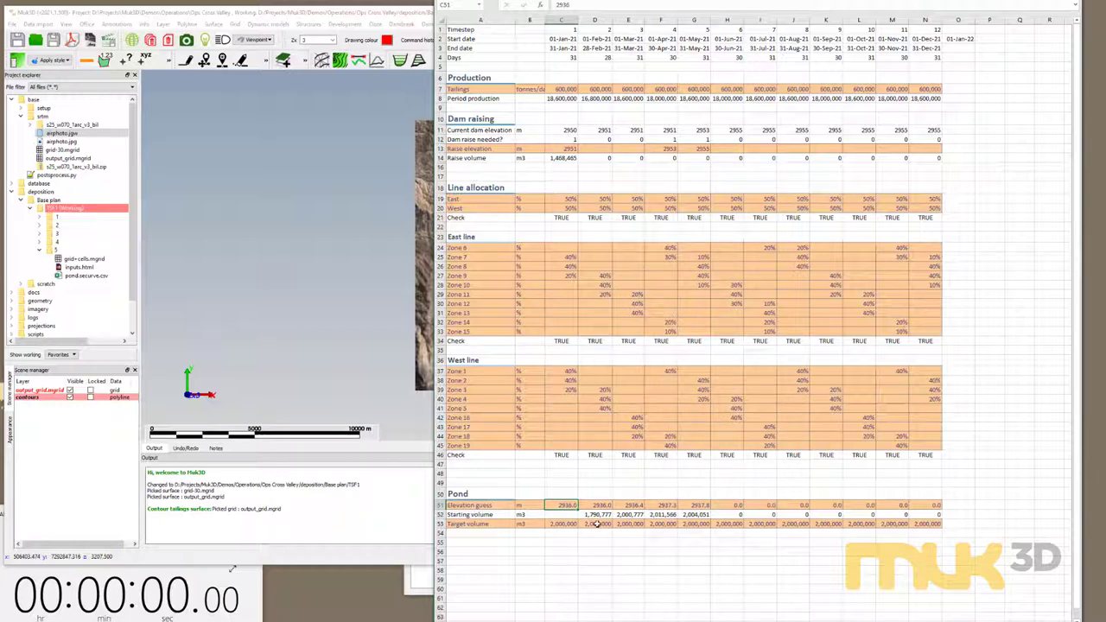
Clear the contoured surface from Muk3D's 3D view and bring up the Operations commands.
click(264, 515)
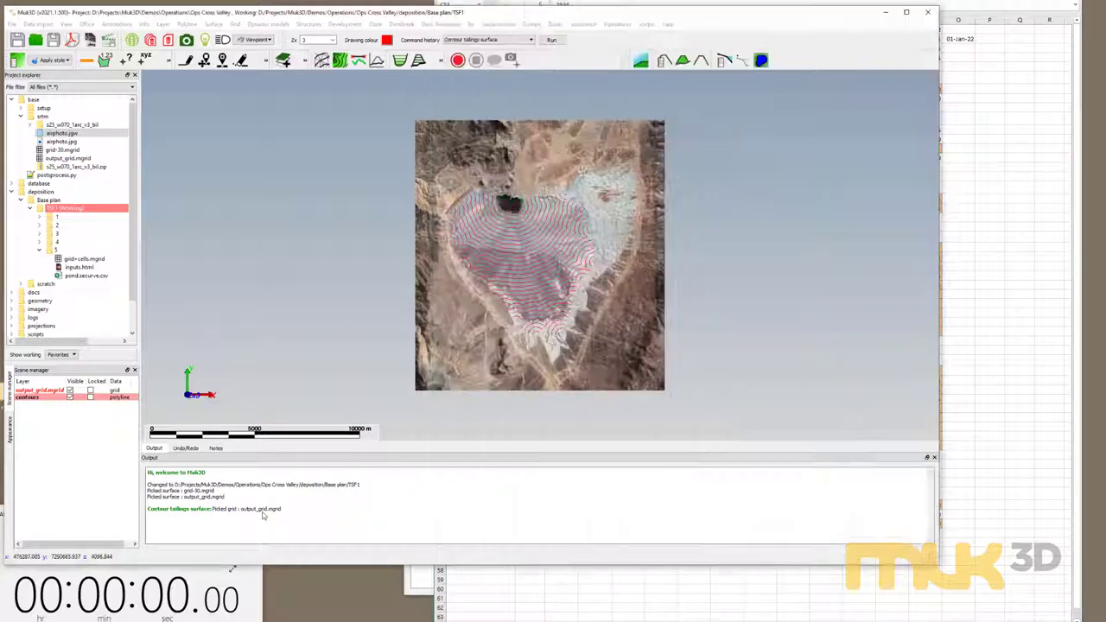
click(168, 40)
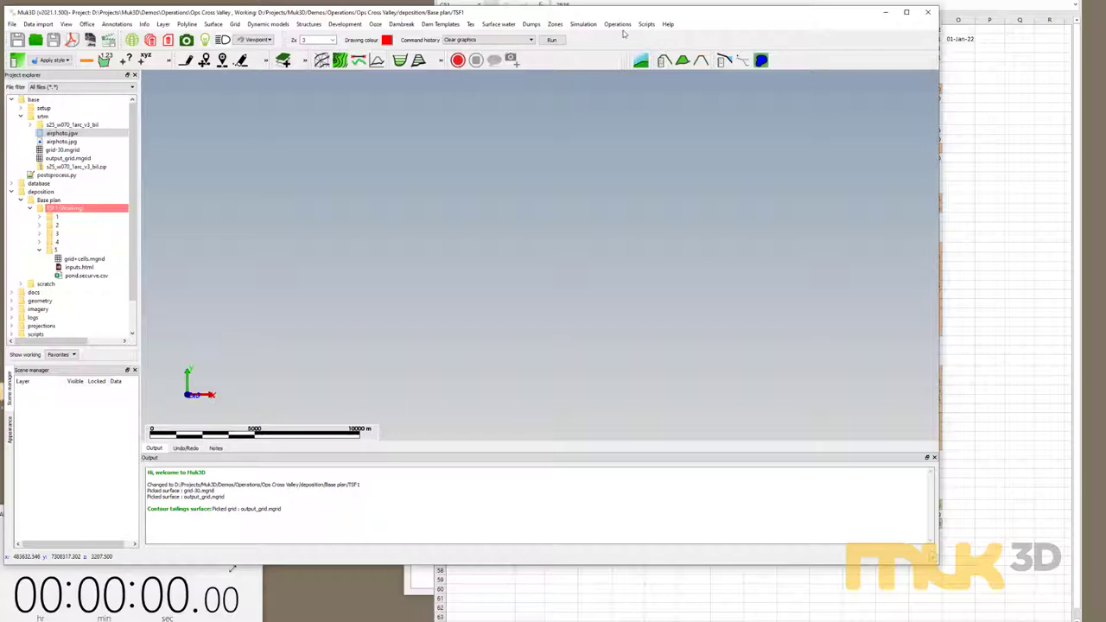
click(959, 86)
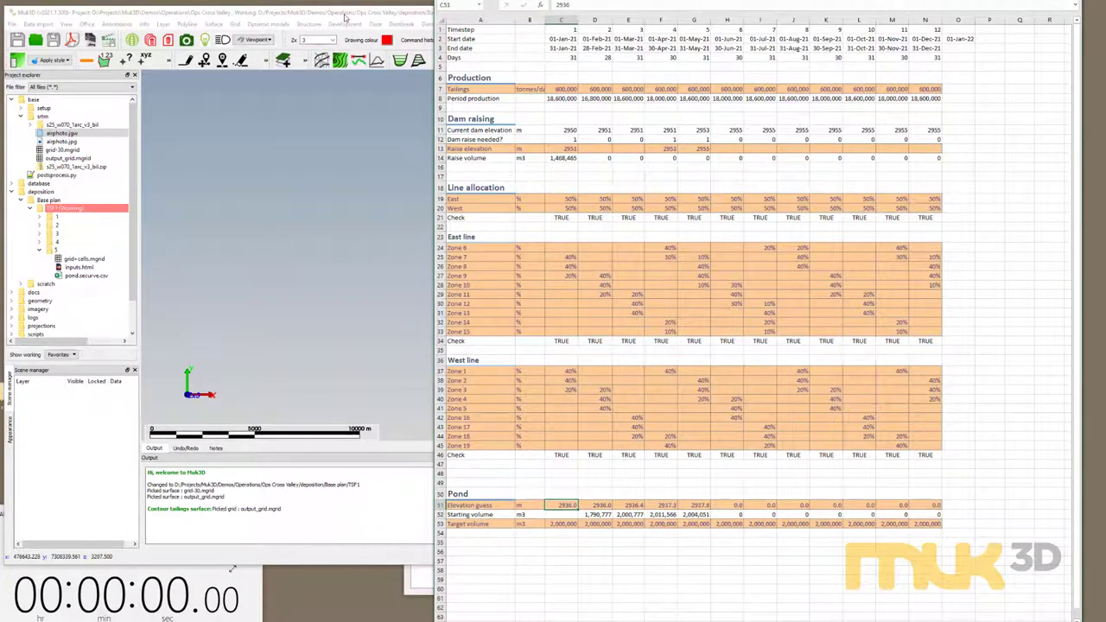
click(344, 17)
click(582, 23)
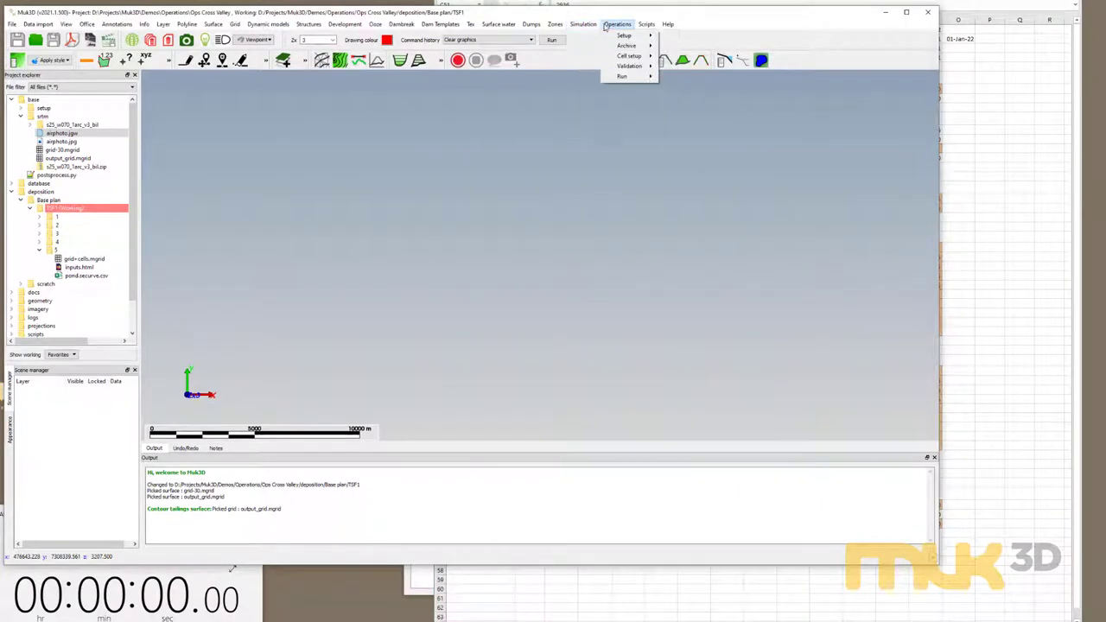
Launch Operations > Run full simulation with the Base plan scenario.
mouse_move(632, 79)
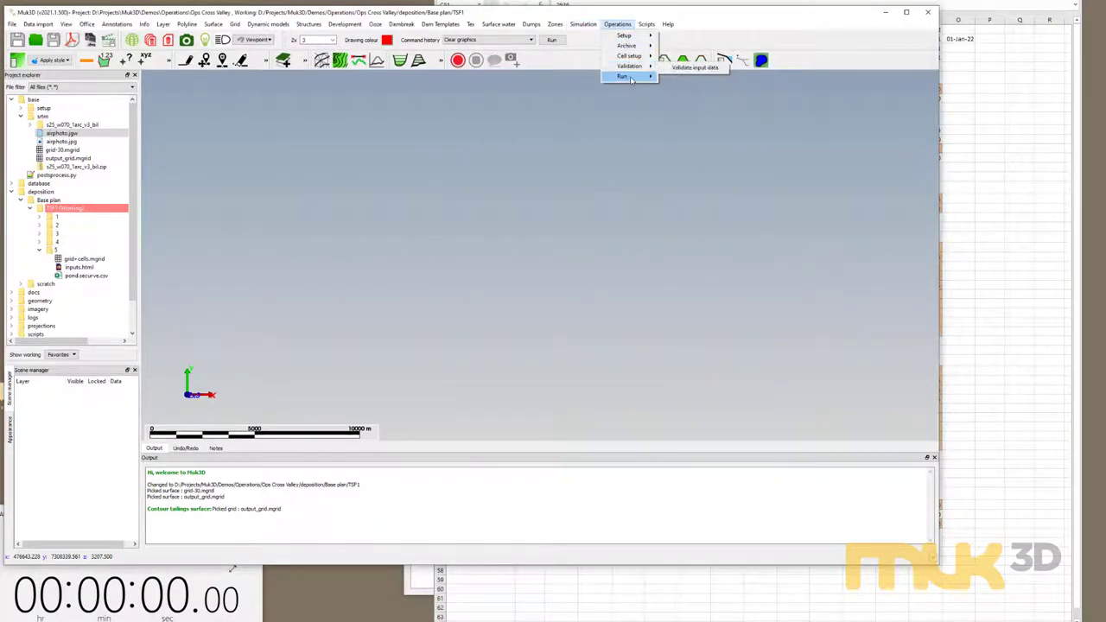
click(707, 88)
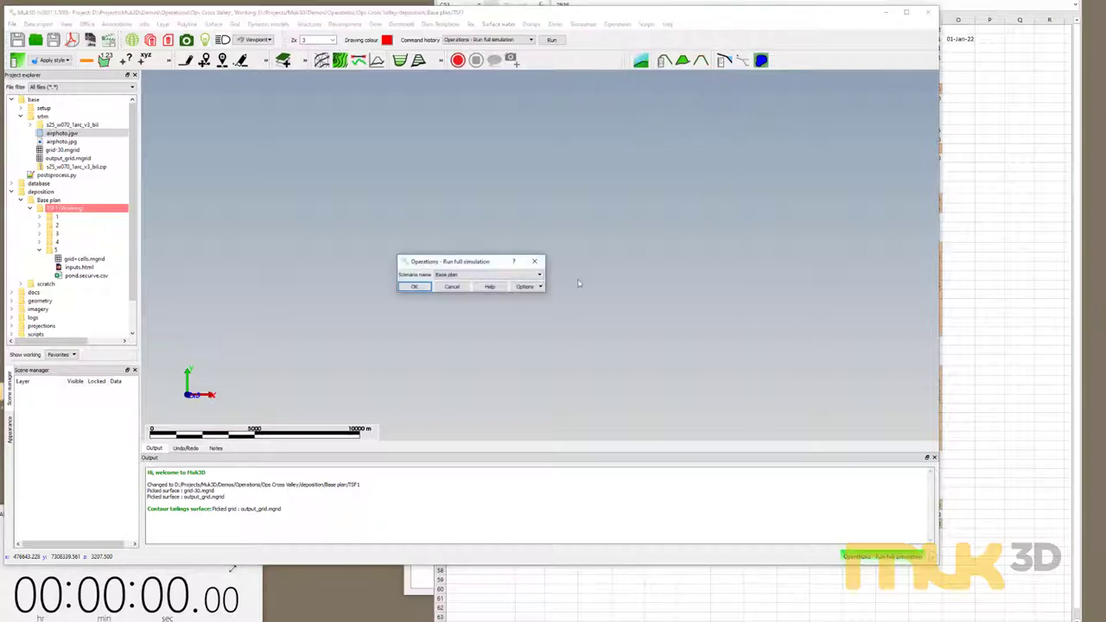
click(412, 286)
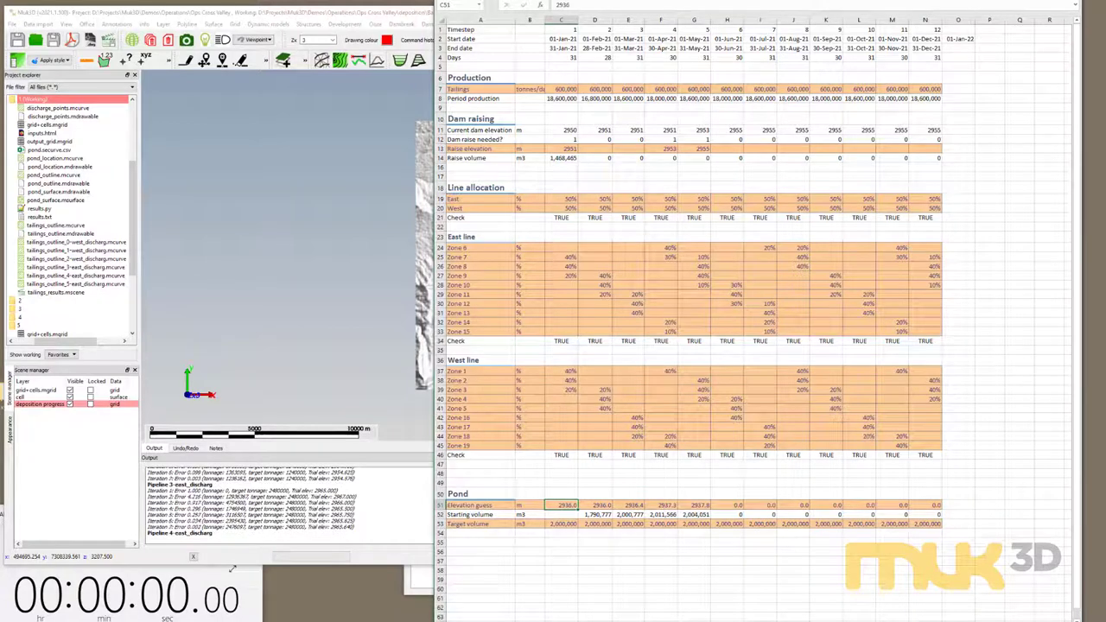
Time the run with a stopwatch, zoom into the terrain as timestep 1 finishes, then return to Excel.
key(space)
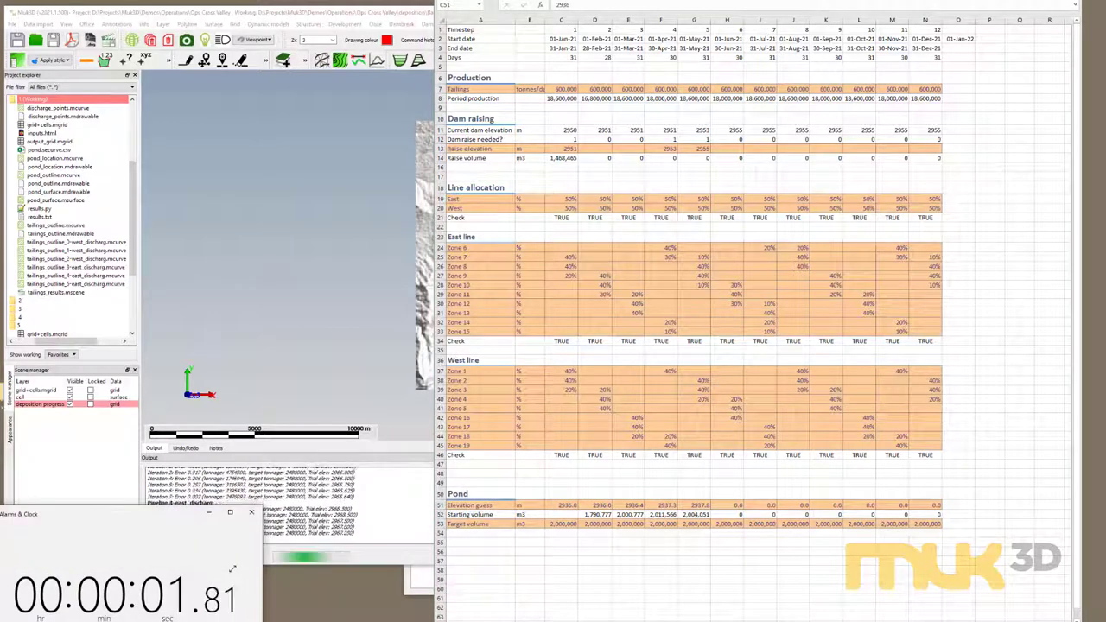
key(alt+Tab)
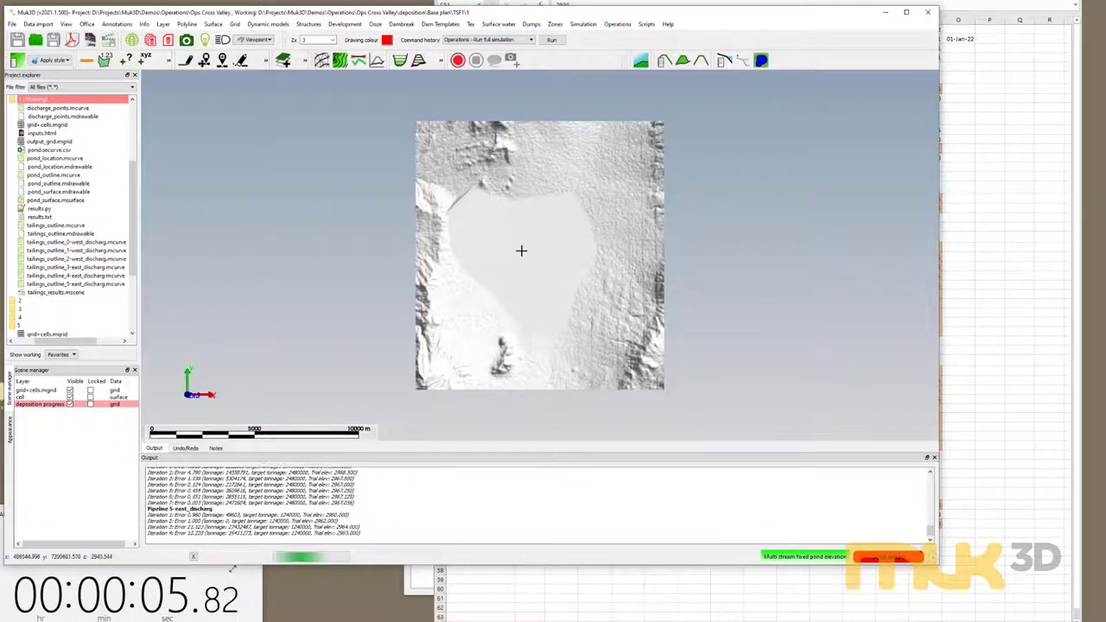
scroll(508, 225, up, 1)
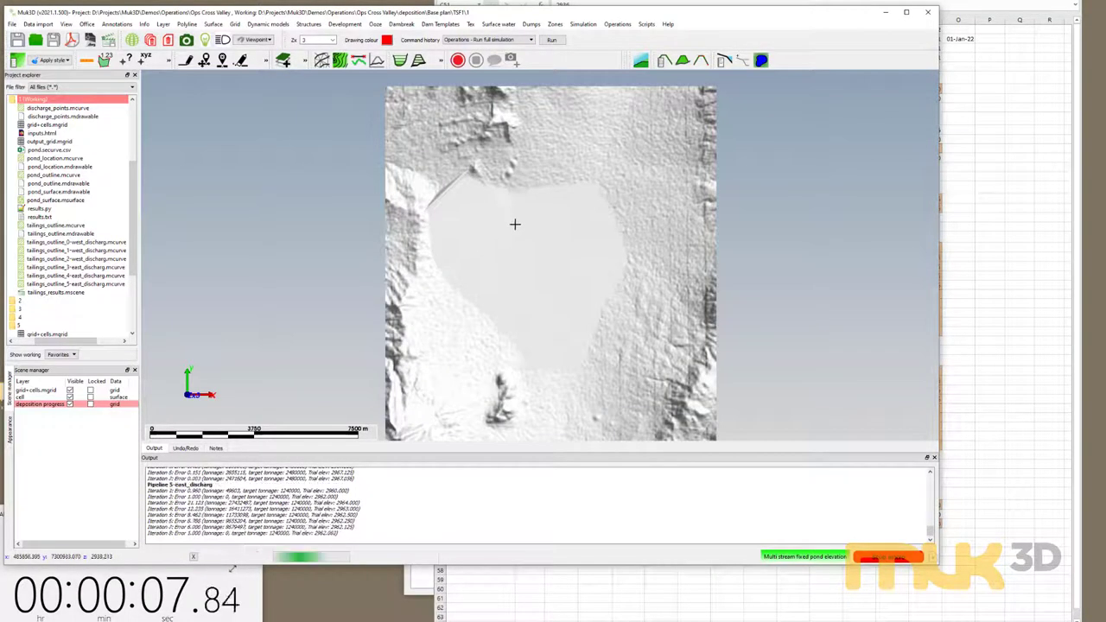
scroll(512, 214, up, 1)
scroll(513, 214, up, 1)
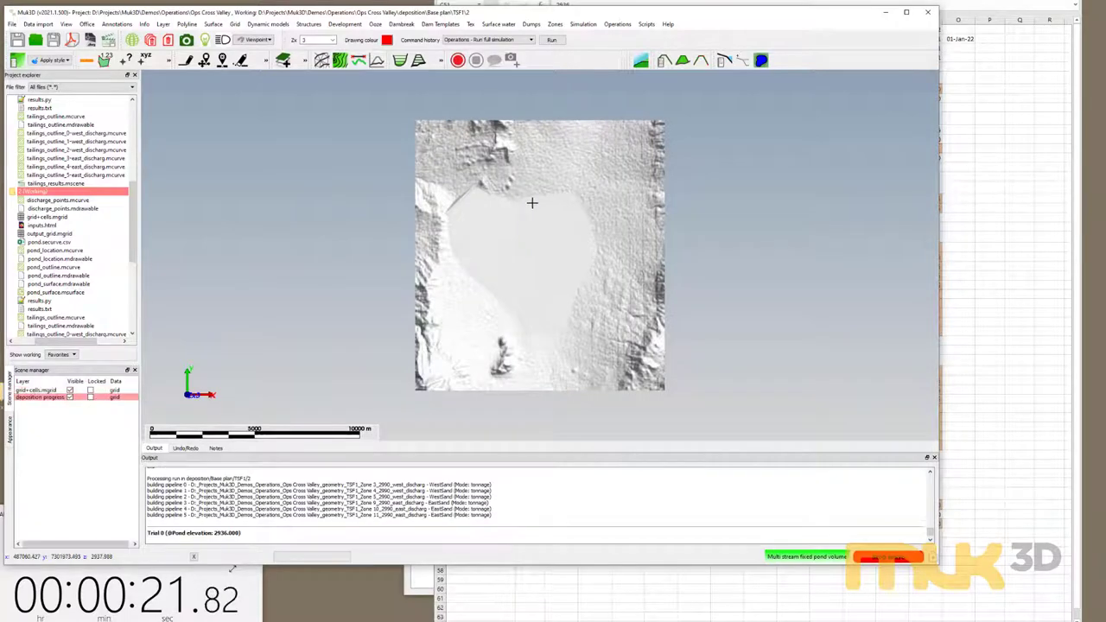
click(543, 577)
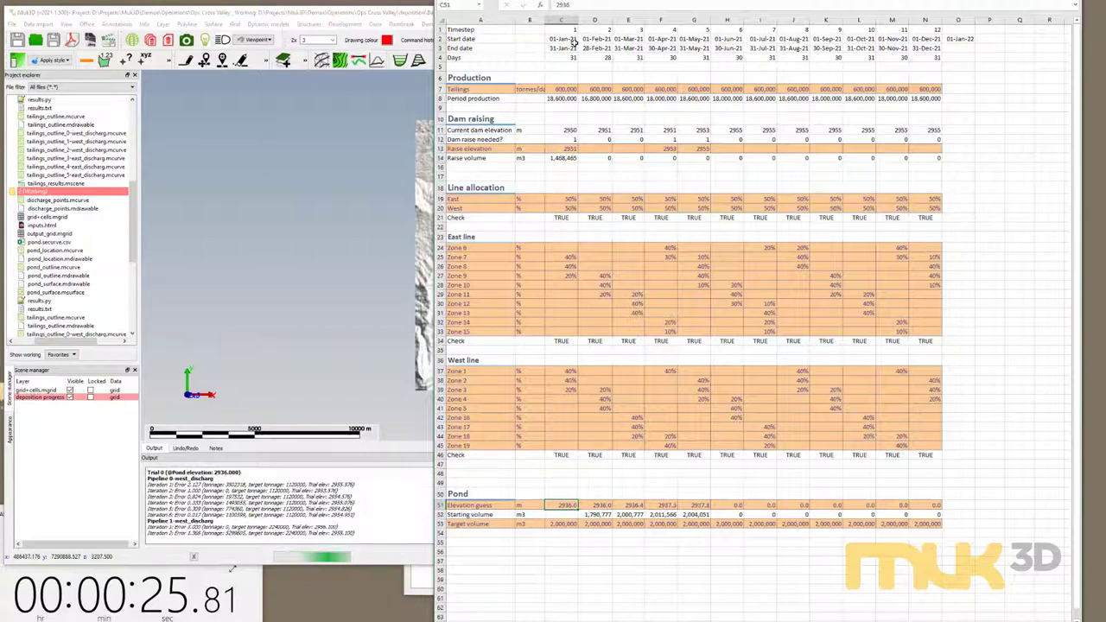
Check January's start date (C2), dam elevation 2950 (C11) and dam-raise input (C12), then return to Muk3D.
click(572, 41)
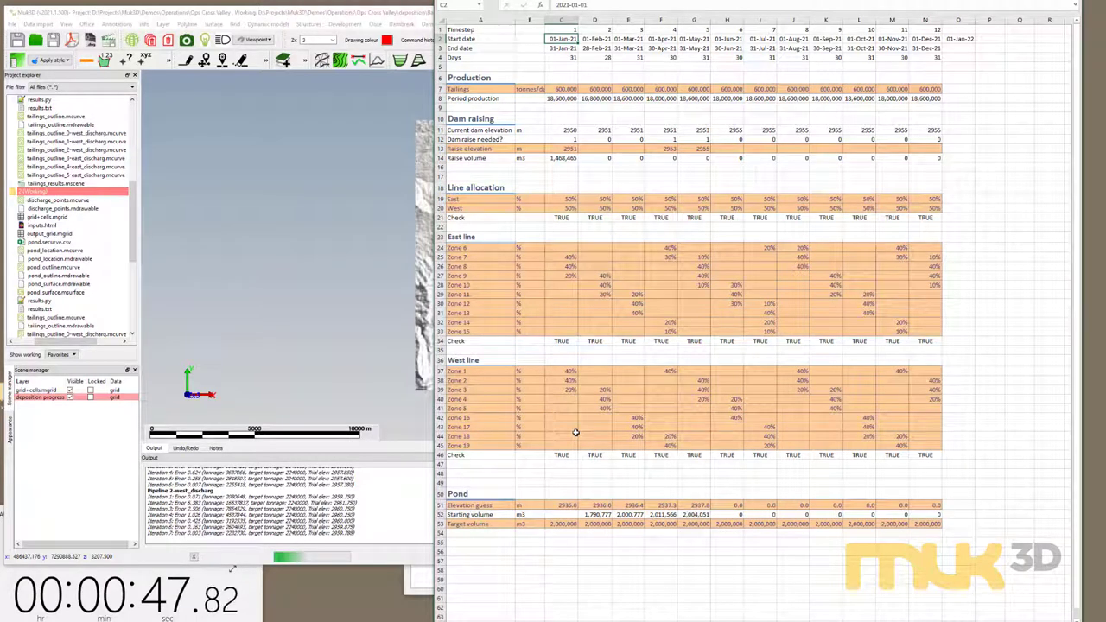
click(574, 130)
click(577, 141)
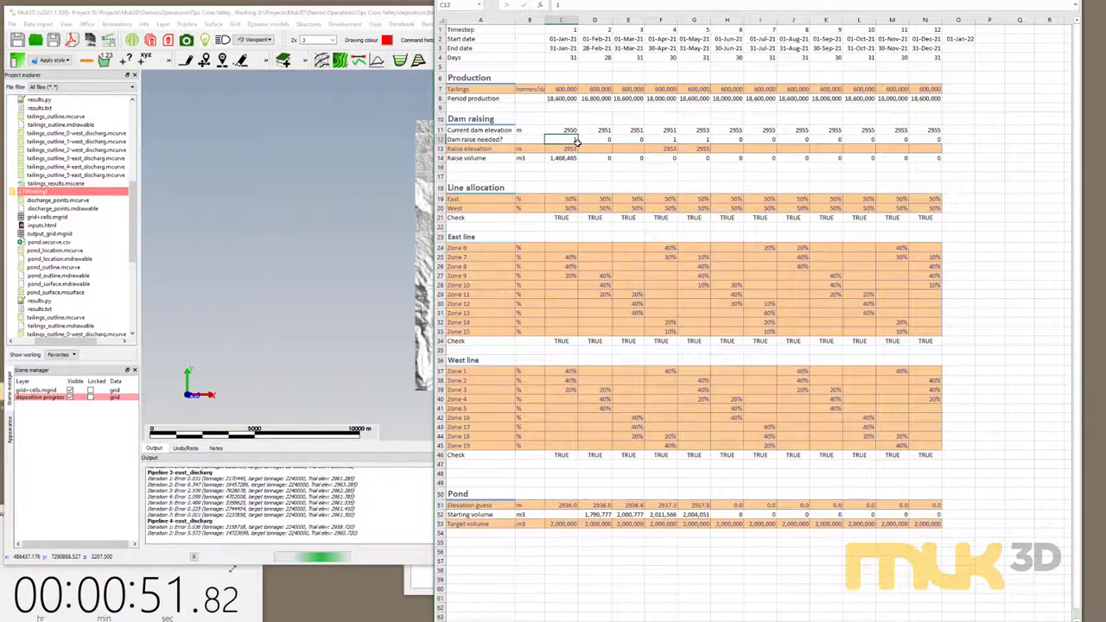
click(571, 128)
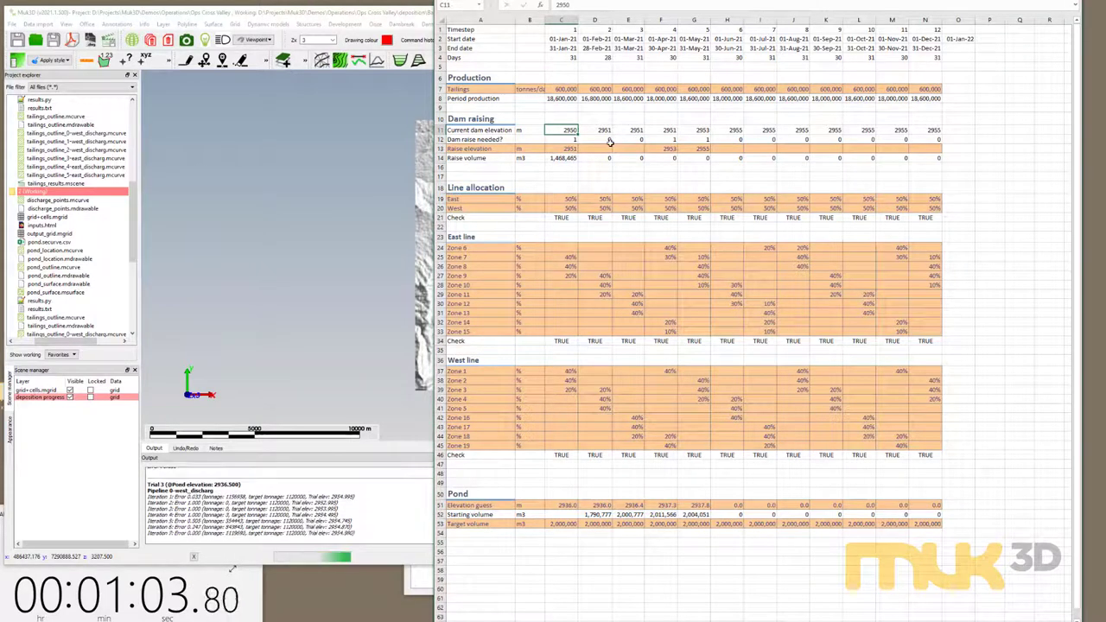
click(390, 14)
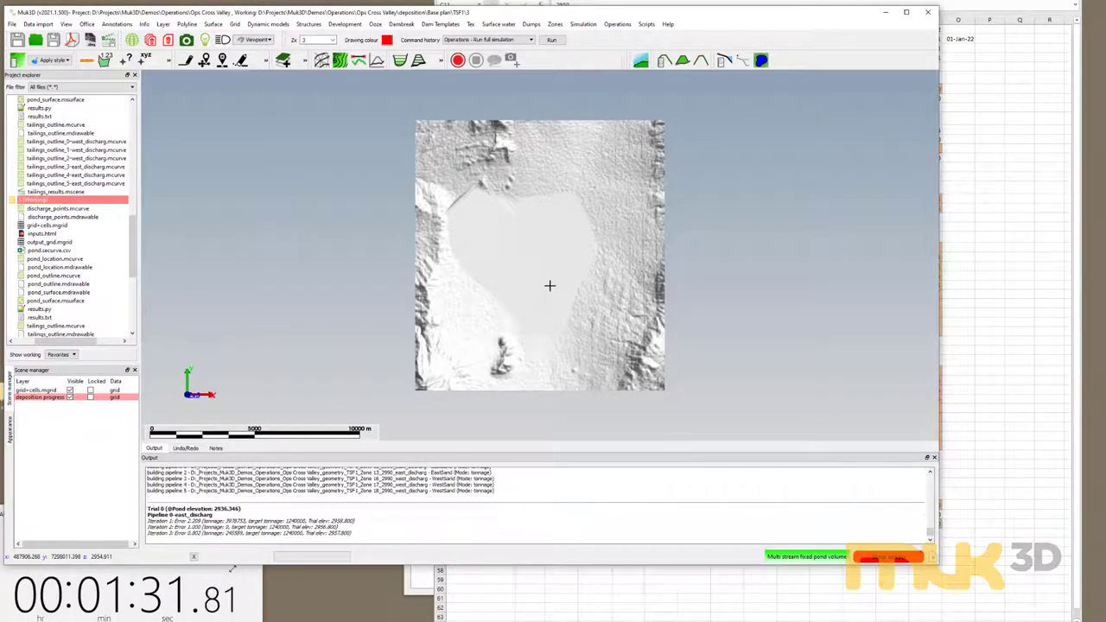
Switch back to the Excel workbook while the third Muk3D run continues.
key(alt+Tab)
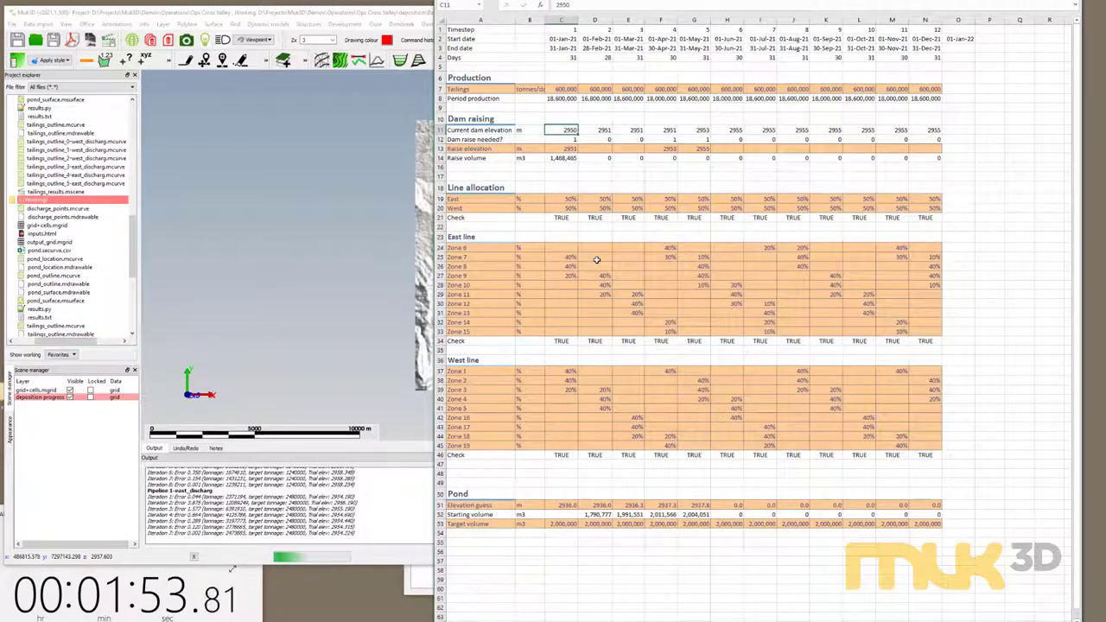
Bring the running Muk3D simulation forward to check its progress.
click(270, 516)
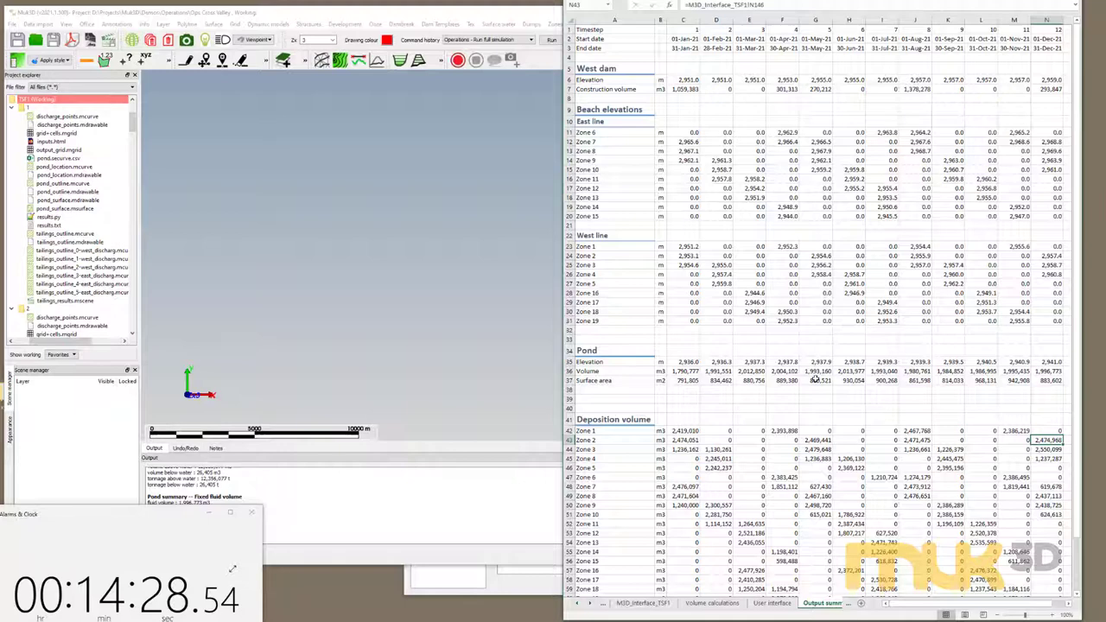
scroll(793, 354, down, 1)
scroll(721, 159, up, 1)
Collapse TSF1's subdirectories, briefly expand run folder 1, and leave folders 1–12 collapsed.
click(191, 272)
scroll(101, 271, up, 3)
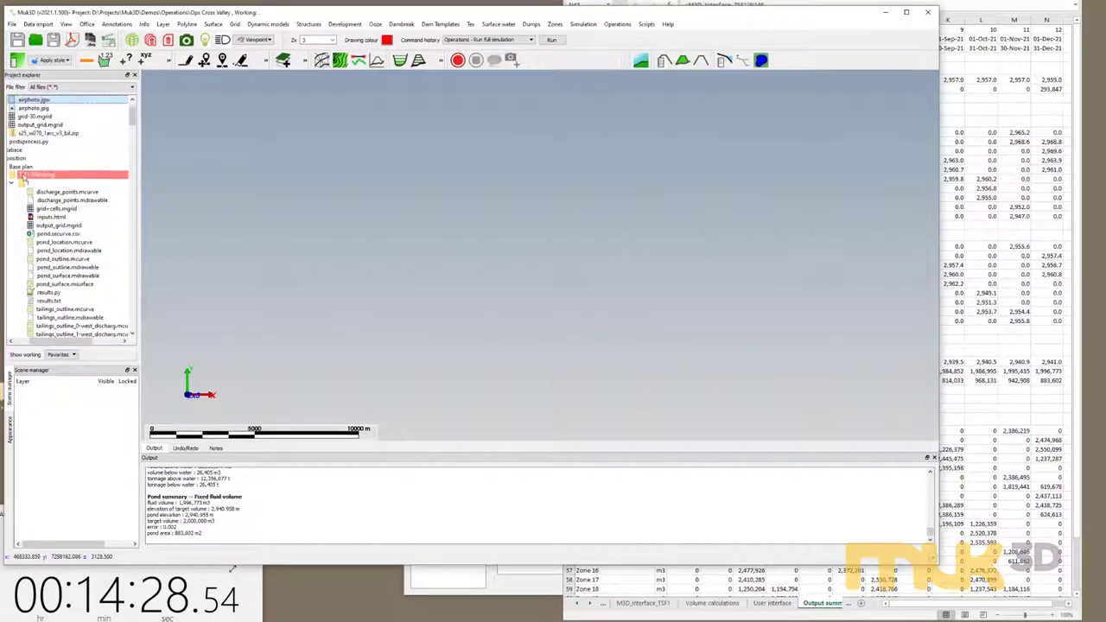
right_click(22, 176)
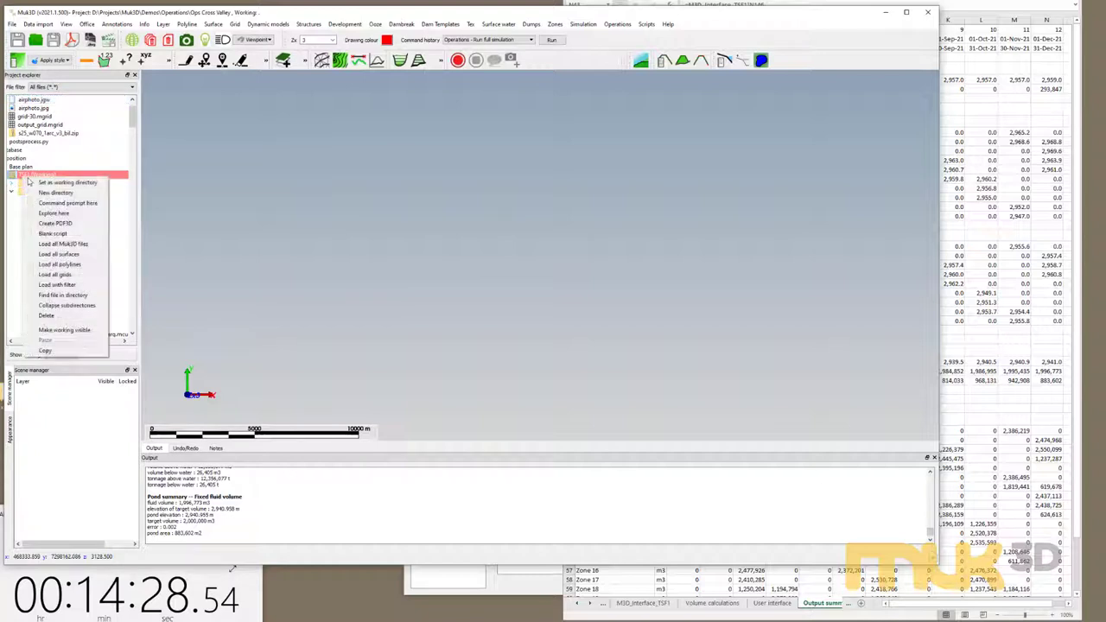
click(66, 304)
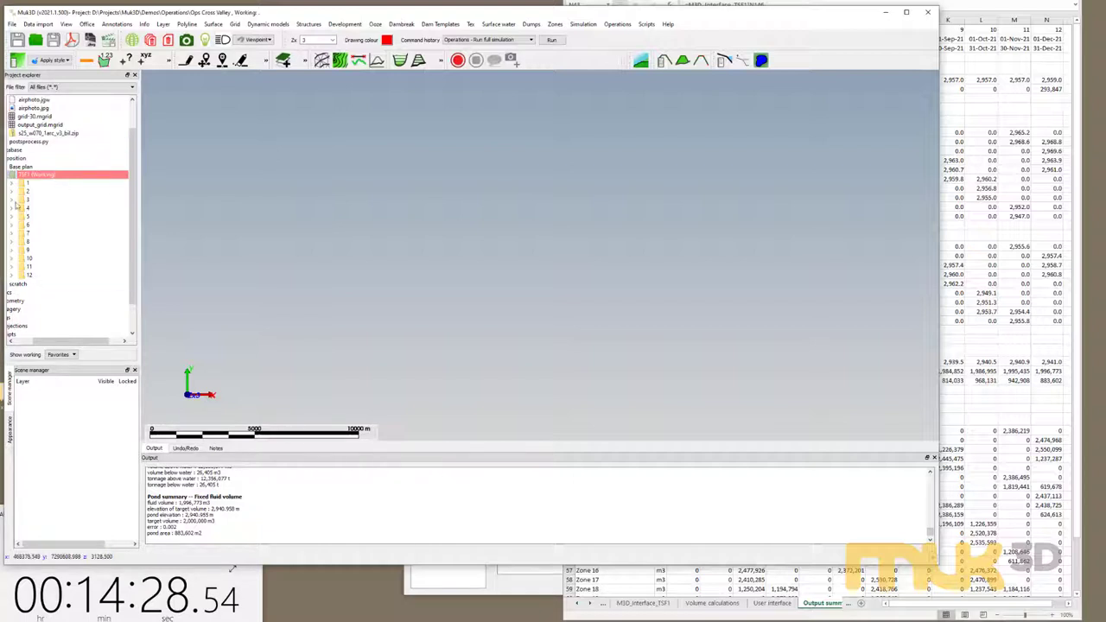
click(11, 185)
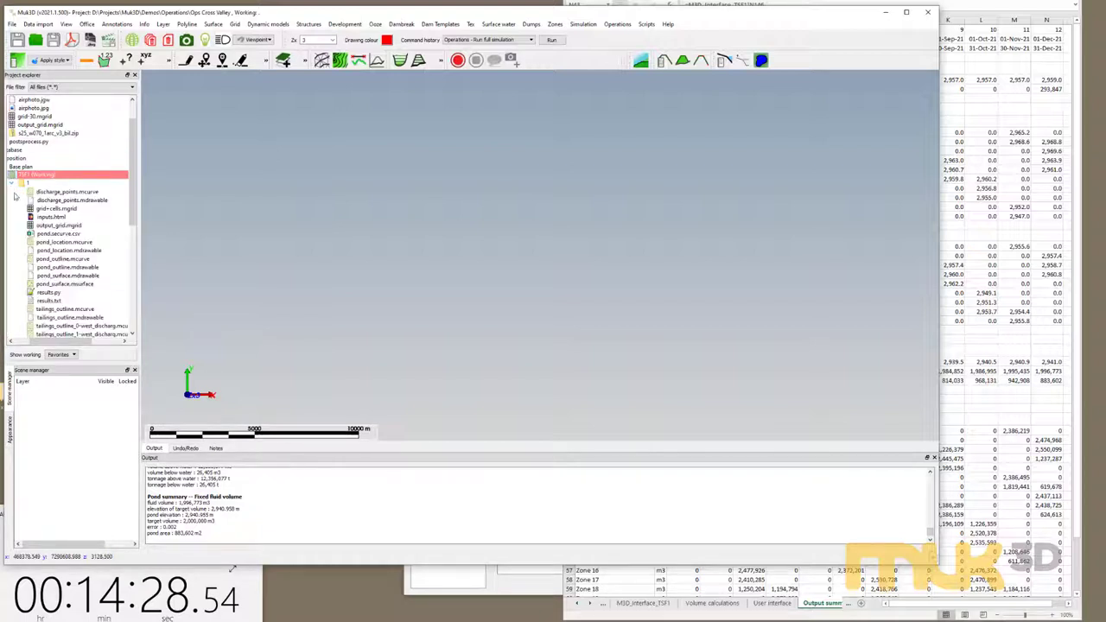
click(11, 184)
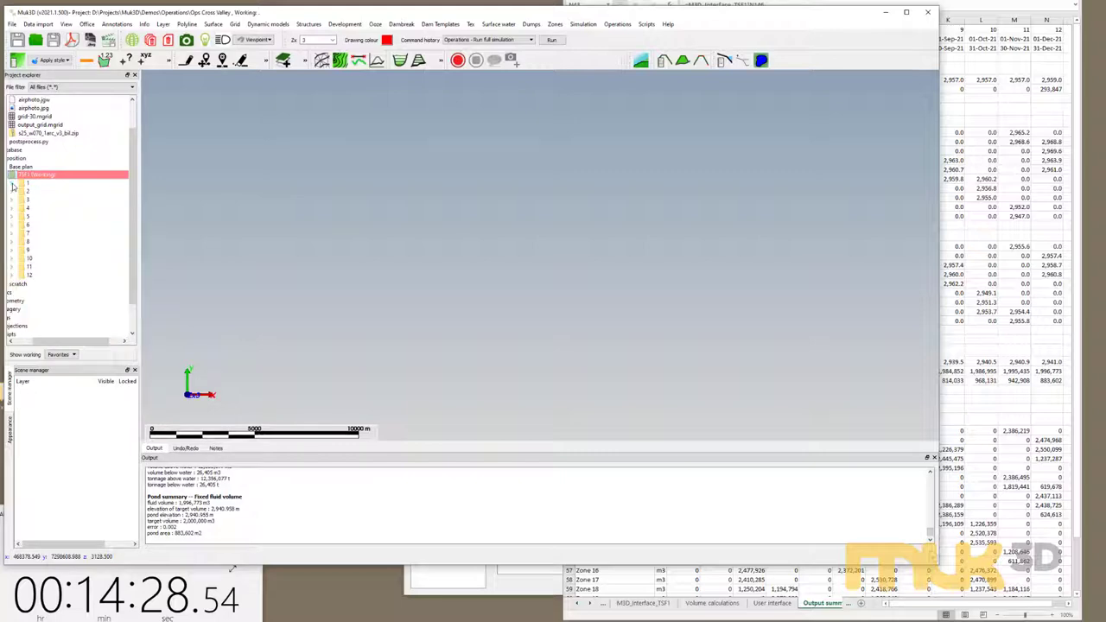
click(1008, 322)
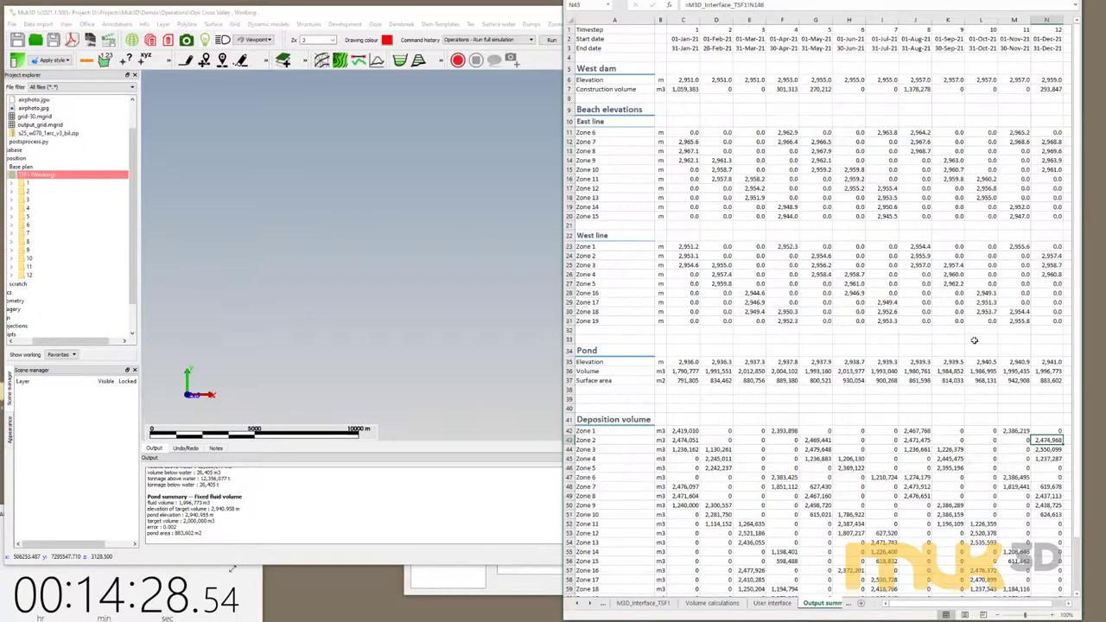
click(438, 505)
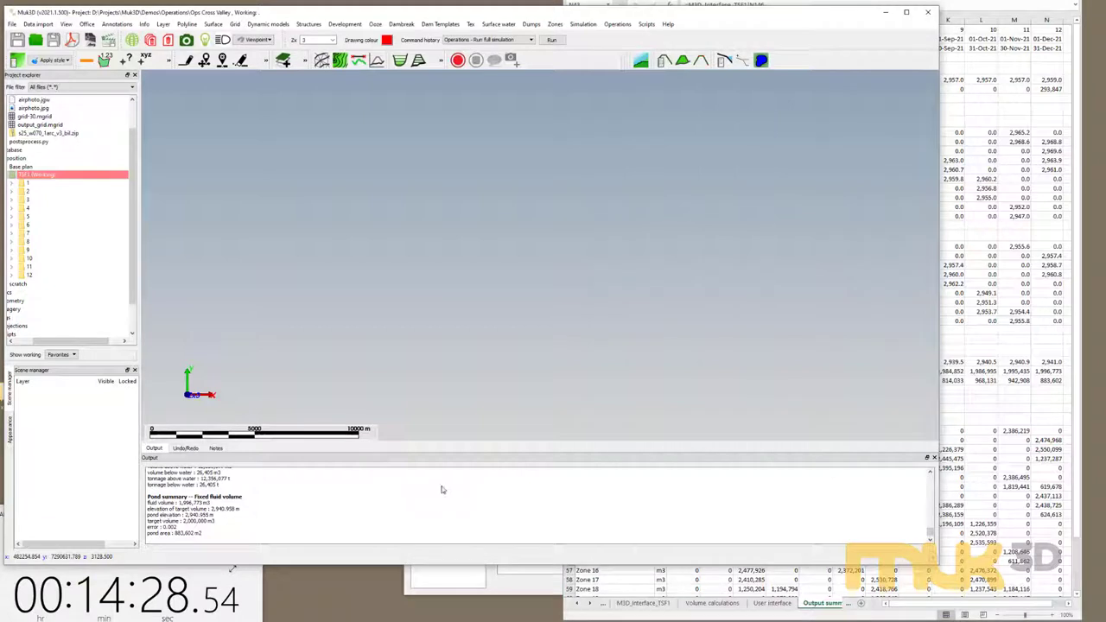
Run postprocess.py from the Scripts menu.
click(647, 24)
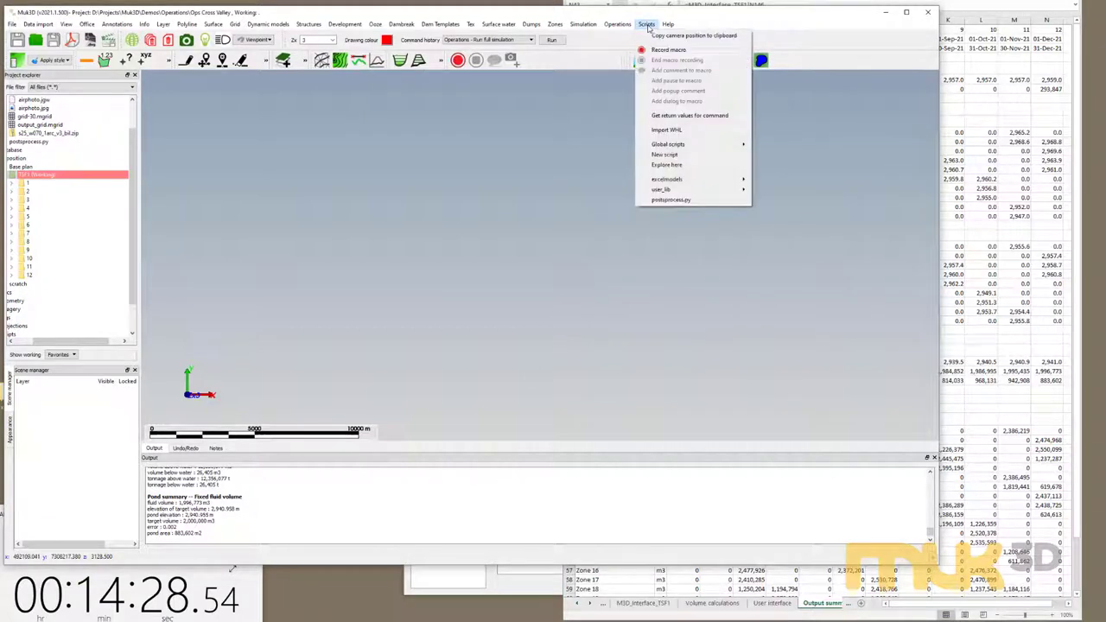
click(672, 199)
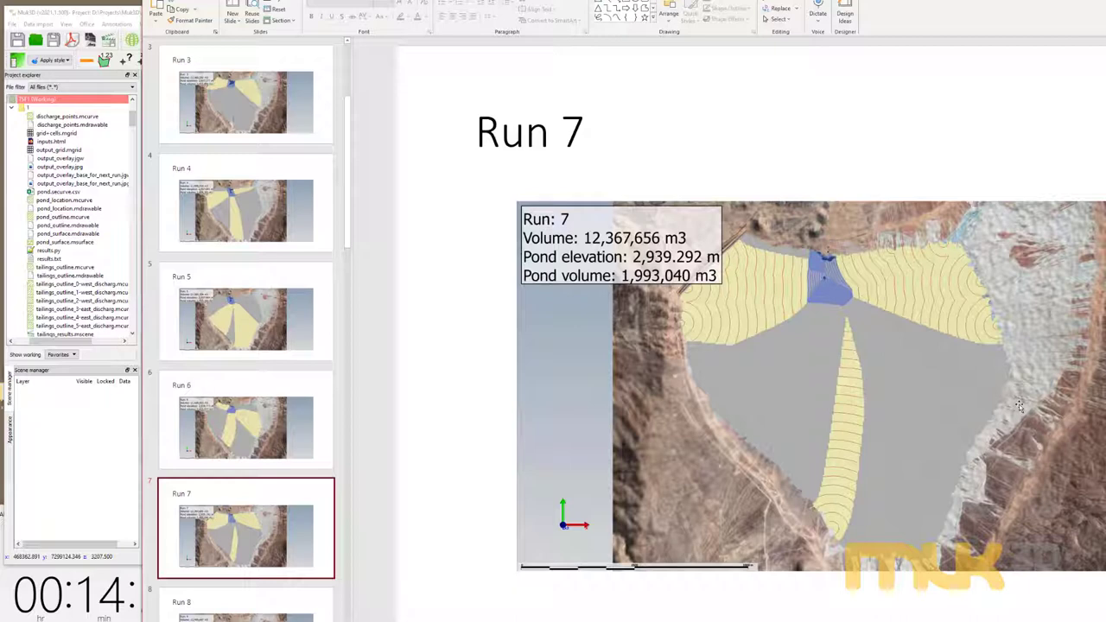
click(115, 21)
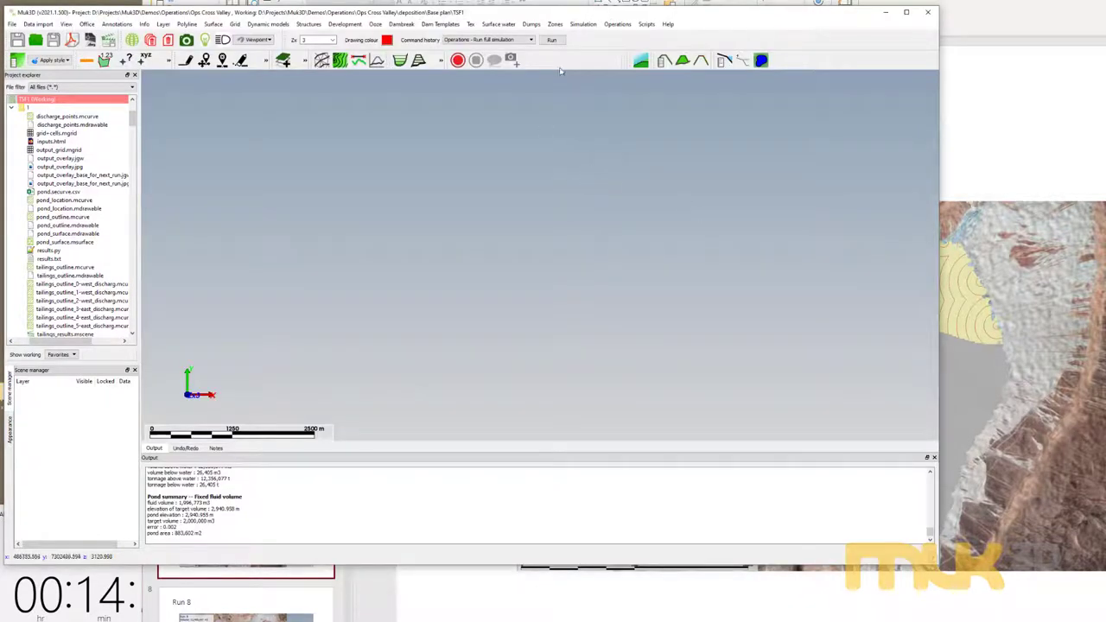
click(617, 24)
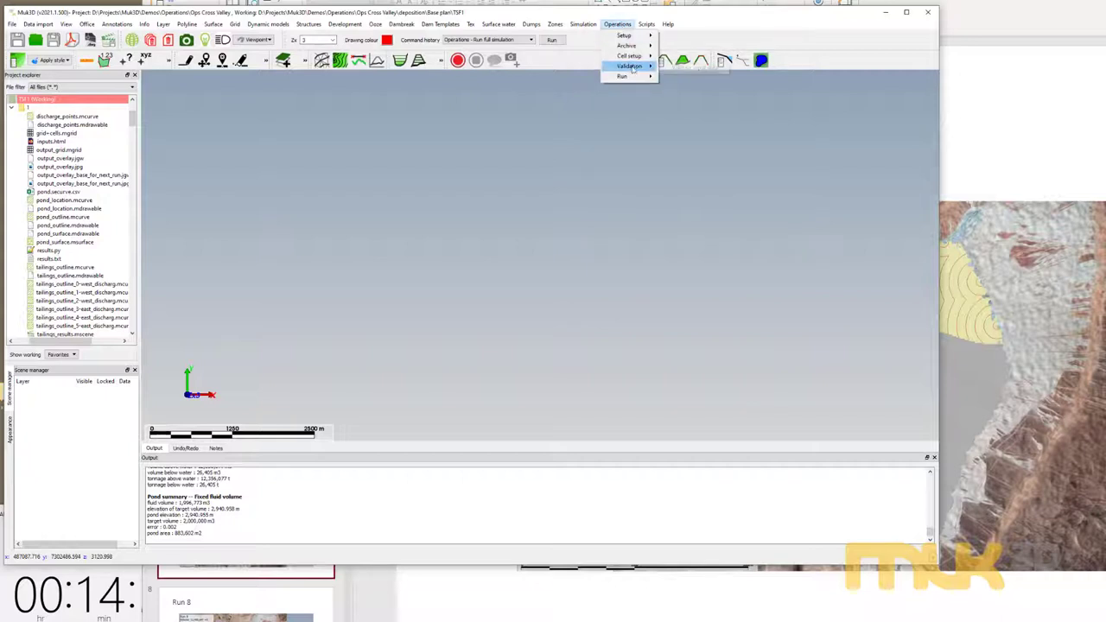
mouse_move(633, 77)
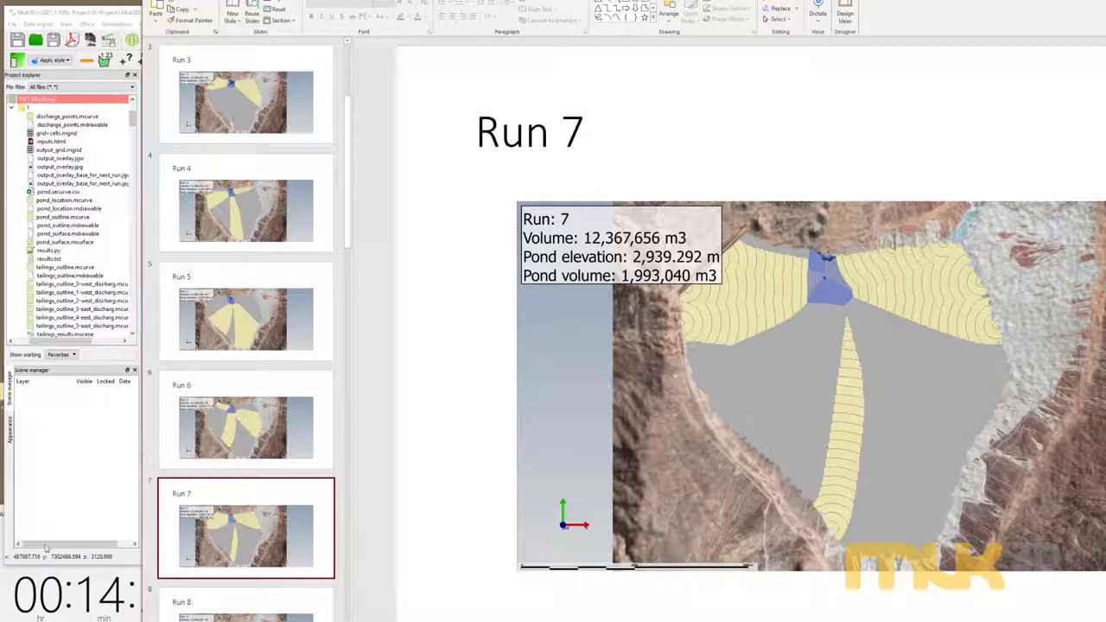
Bring Muk3D to the front to view the fixed-fluid pond summary: 1,996,773 m3 at 2,940.958 m.
click(76, 467)
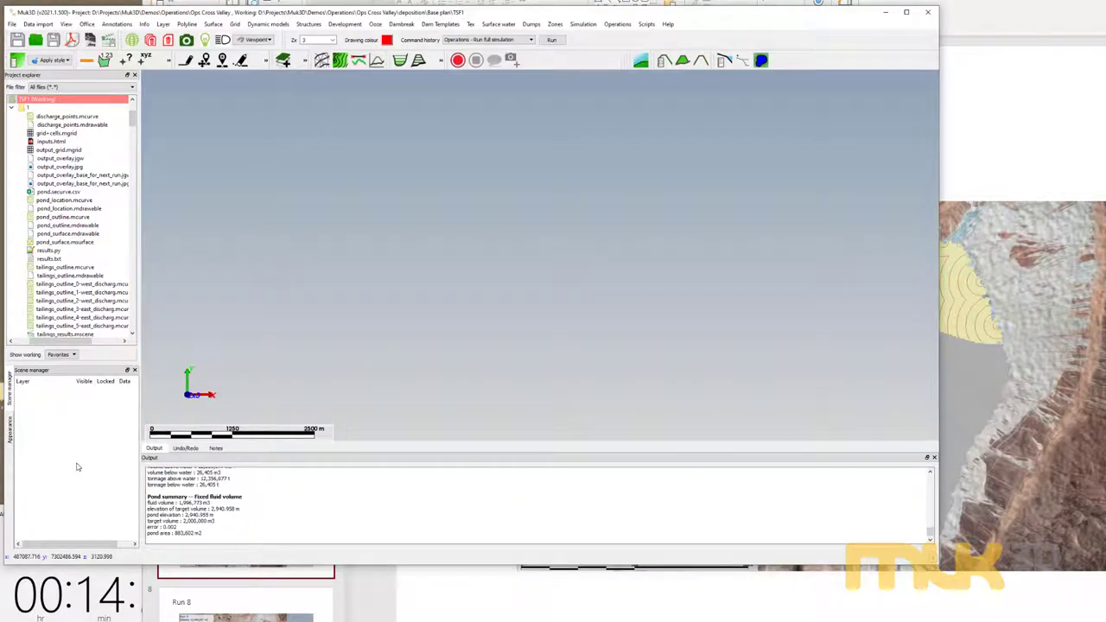